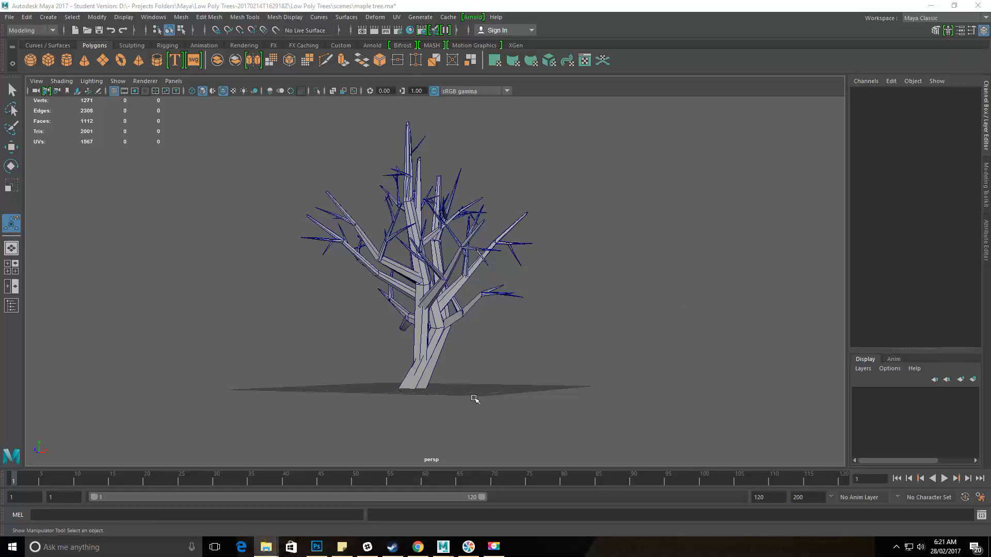
Examine the bare maple tree from several angles, and look through the leaf and branch pictures in the sourceimages folder
{"action": "left_click_drag", "start_coordinate": [546, 414], "coordinate": [502, 464]}
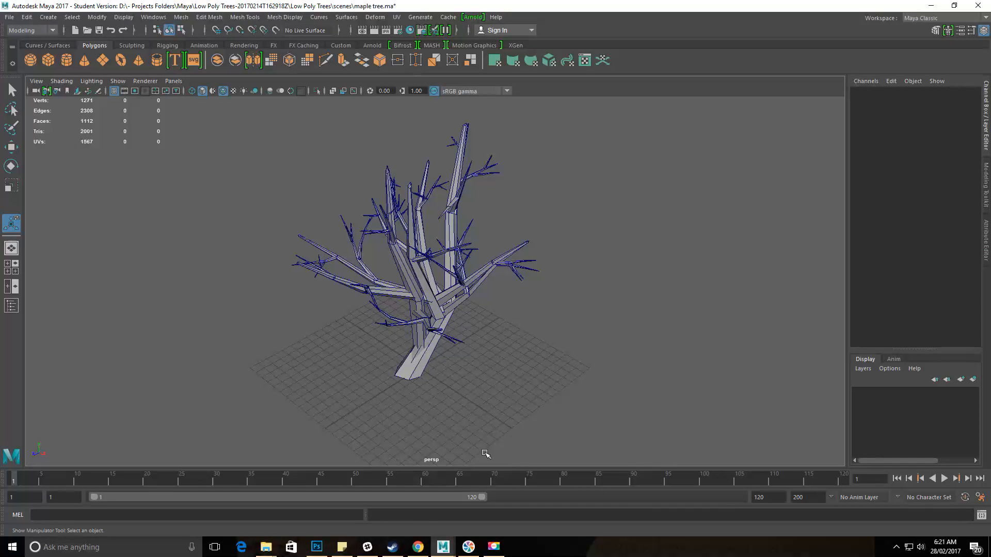
{"action": "left_click_drag", "start_coordinate": [568, 354], "coordinate": [533, 349]}
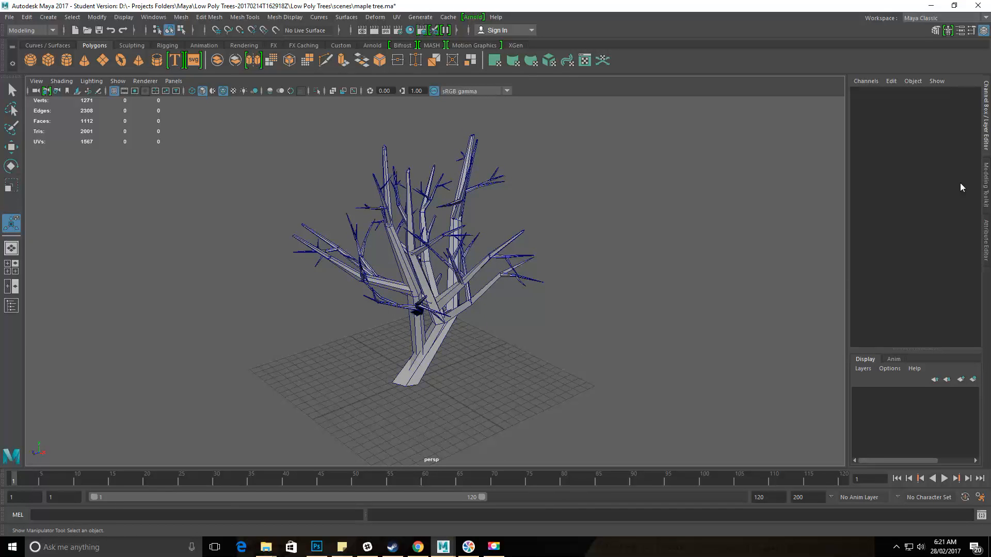
{"action": "left_click", "coordinate": [266, 546]}
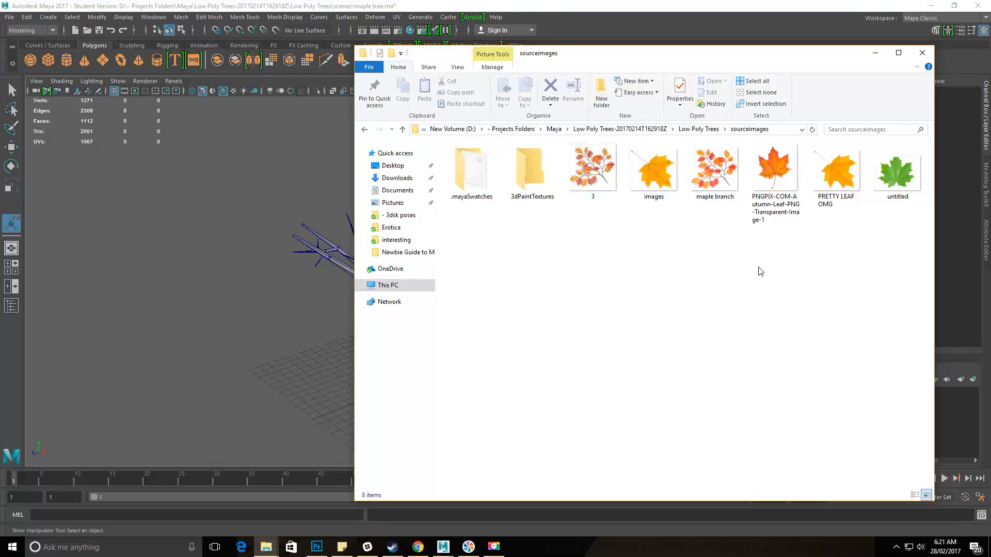
{"action": "left_click", "coordinate": [597, 176]}
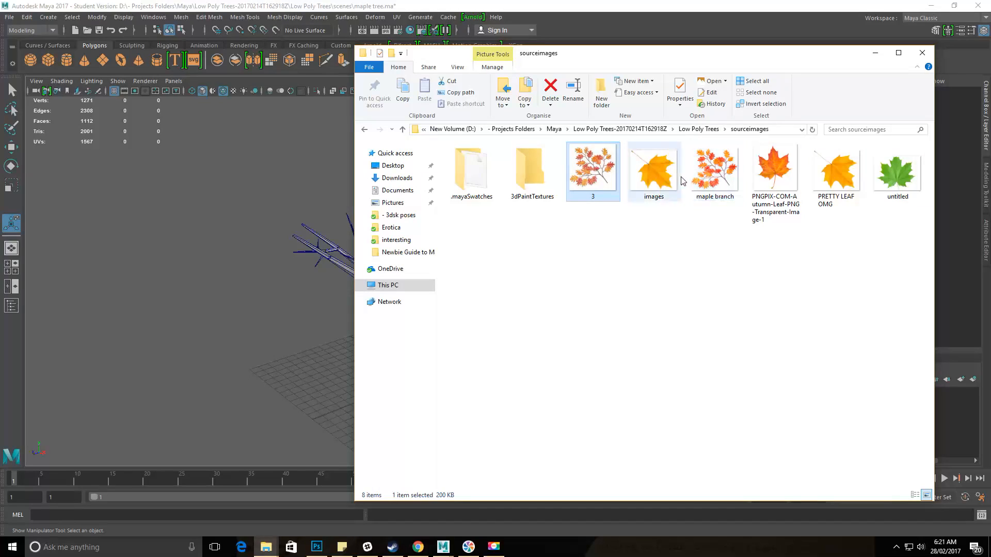
{"action": "left_click", "coordinate": [775, 175]}
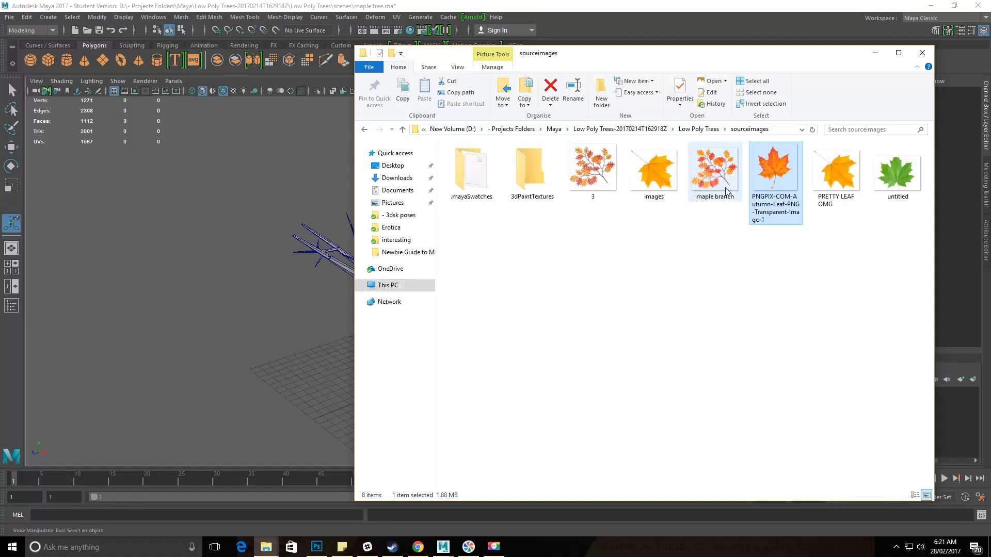
Move the small side branch pCylinder23 against another limb of the tree, to about X -0.702, Z -1.457
{"action": "left_click_drag", "start_coordinate": [229, 286], "coordinate": [381, 319]}
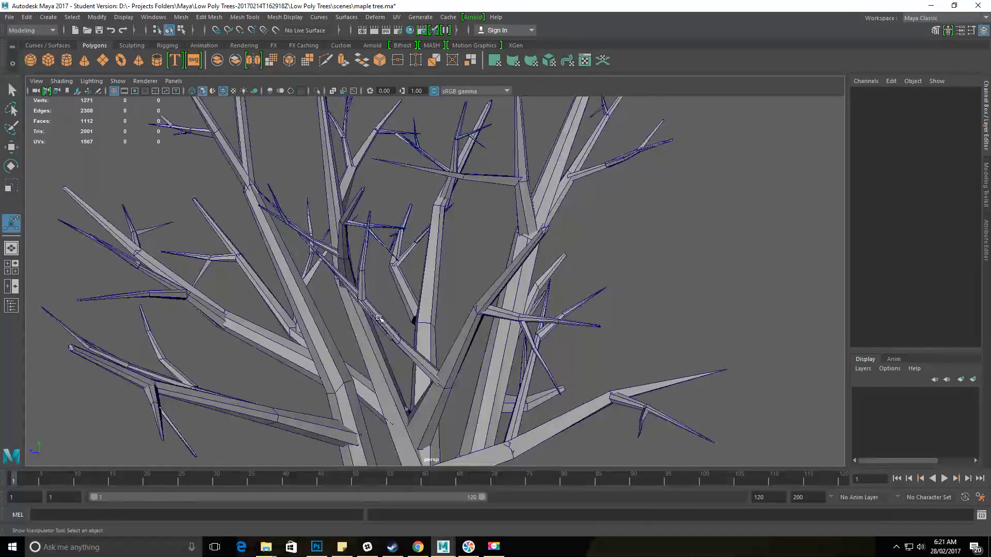
{"action": "left_click_drag", "start_coordinate": [555, 405], "coordinate": [438, 361]}
{"action": "left_click", "coordinate": [371, 313]}
{"action": "key", "text": "w"}
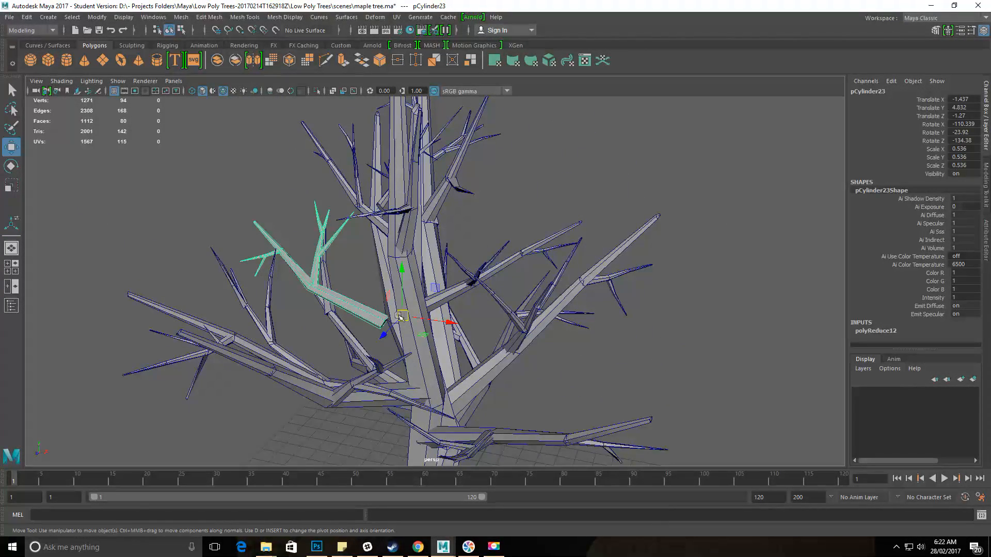
{"action": "left_click_drag", "start_coordinate": [450, 321], "coordinate": [543, 338]}
{"action": "left_click_drag", "start_coordinate": [480, 340], "coordinate": [473, 337]}
{"action": "left_click_drag", "start_coordinate": [546, 361], "coordinate": [392, 387]}
{"action": "scroll", "coordinate": [410, 370], "scroll_direction": "up", "scroll_amount": 3}
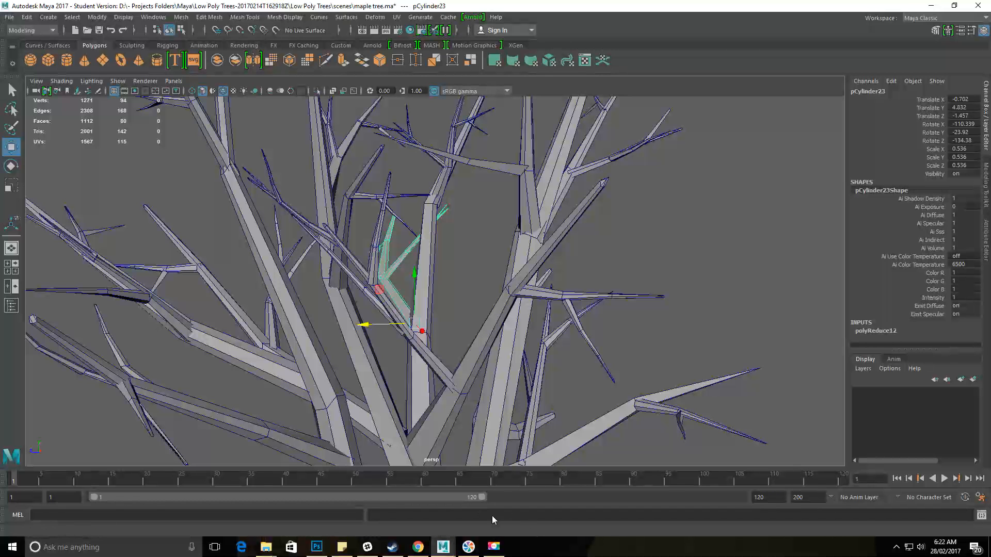
Select picture 3 in the sourceimages folder and inspect the tree's branches in Maya from other angles
{"action": "mouse_move", "coordinate": [268, 554]}
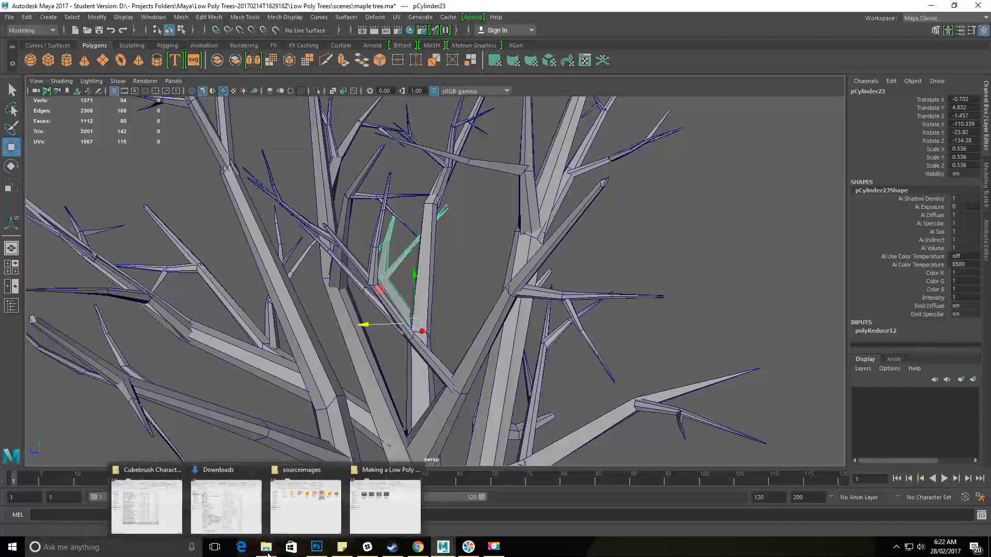
{"action": "left_click", "coordinate": [305, 505]}
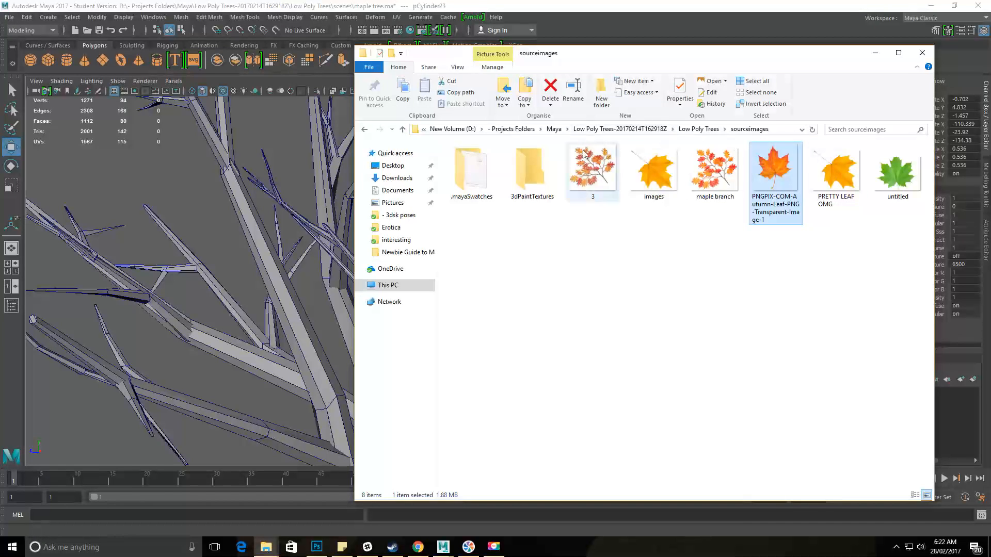
{"action": "left_click", "coordinate": [600, 172]}
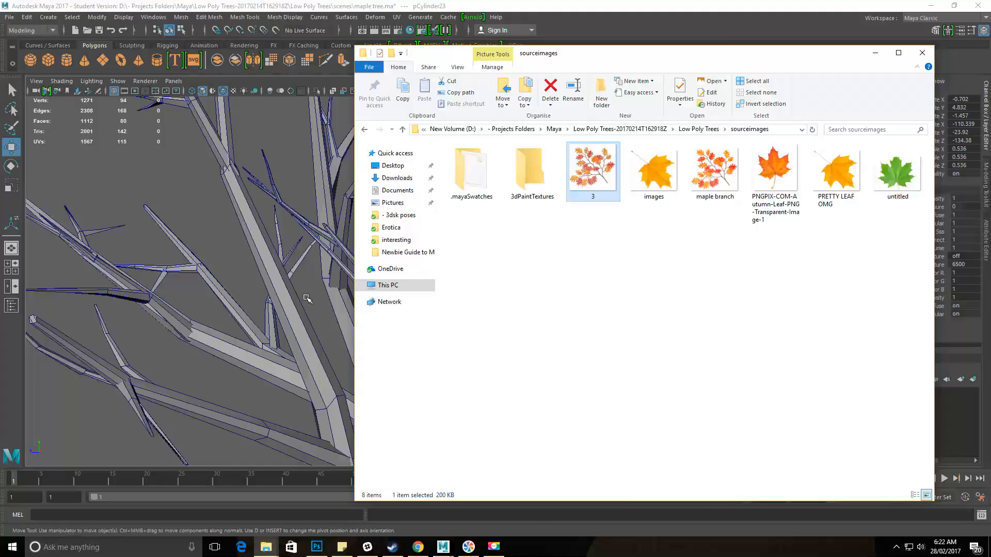
{"action": "left_click_drag", "start_coordinate": [307, 298], "coordinate": [179, 309], "text": "alt"}
{"action": "left_click_drag", "start_coordinate": [372, 337], "coordinate": [353, 311], "text": "alt"}
{"action": "left_click_drag", "start_coordinate": [442, 360], "coordinate": [358, 309], "text": "alt"}
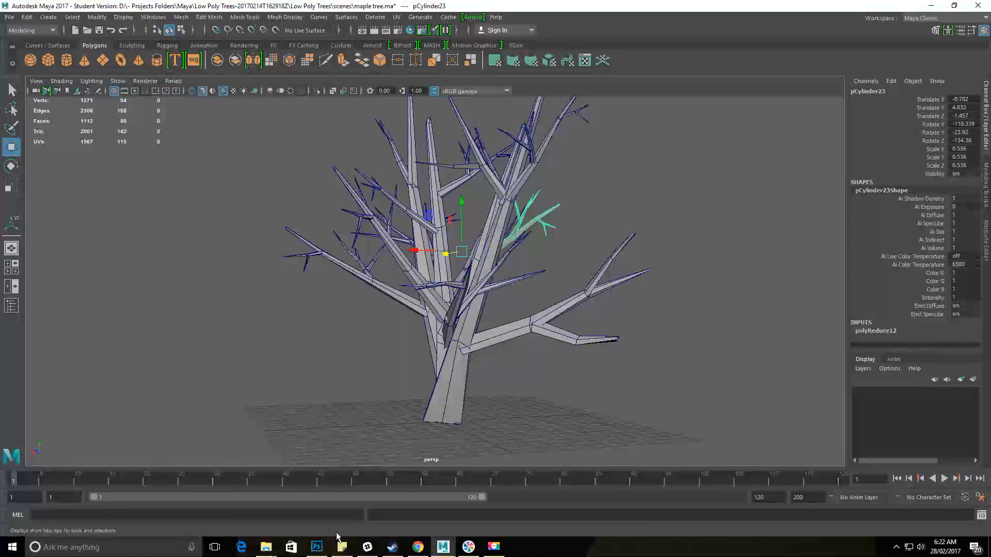
View the maple branch image from the sourceimages folder at full size in Photos, and close it
{"action": "mouse_move", "coordinate": [265, 547]}
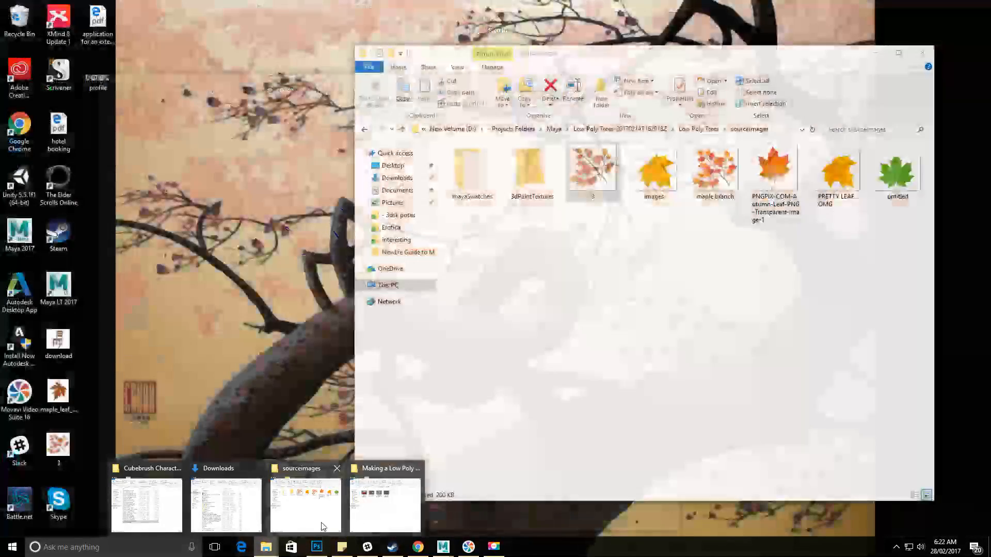
{"action": "left_click", "coordinate": [324, 526]}
{"action": "double_click", "coordinate": [714, 170]}
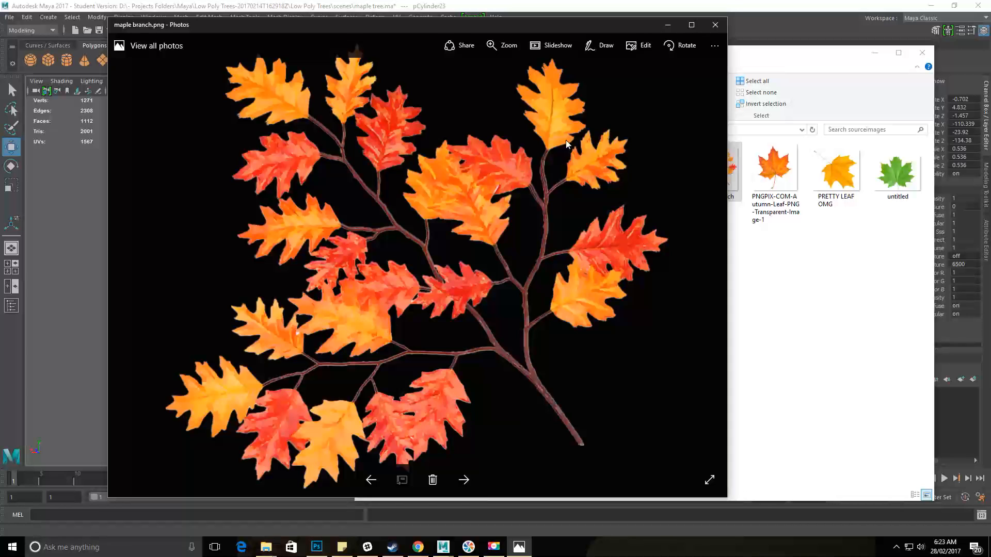
{"action": "left_click", "coordinate": [715, 24]}
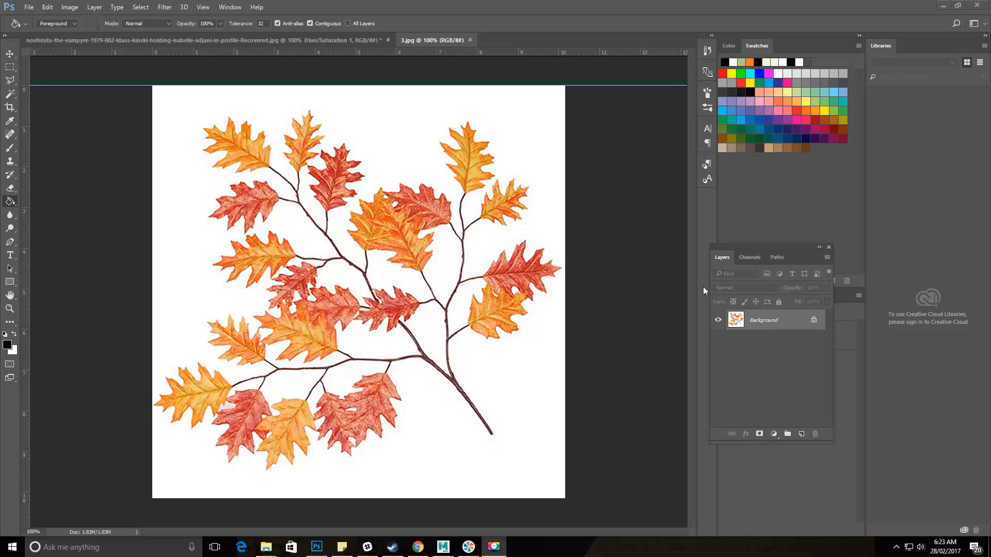
Compare the finished maple branch.png in Photos with the original 3.jpg in Photoshop, and put the picture viewer away
{"action": "mouse_move", "coordinate": [266, 546]}
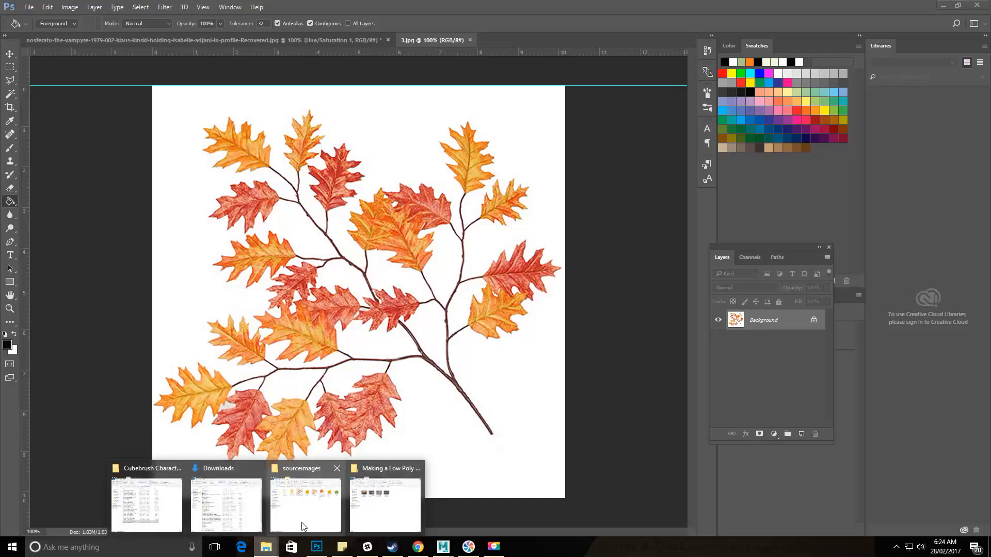
{"action": "left_click", "coordinate": [321, 503]}
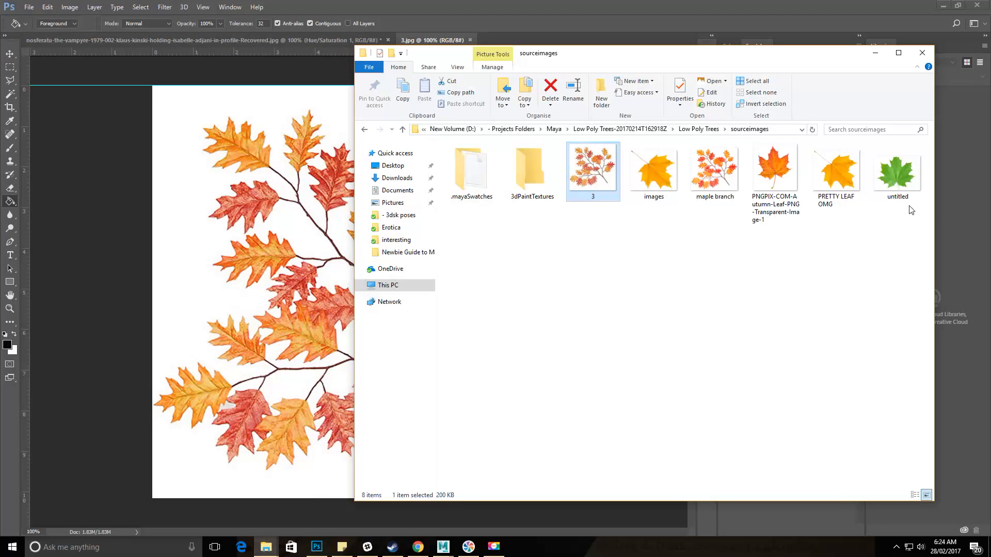
{"action": "double_click", "coordinate": [714, 147]}
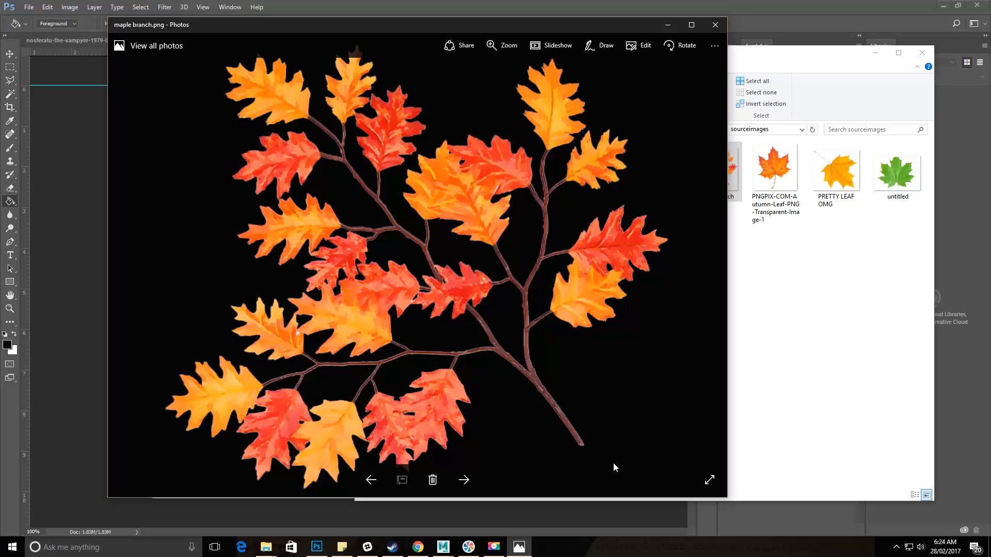
{"action": "left_click", "coordinate": [724, 4]}
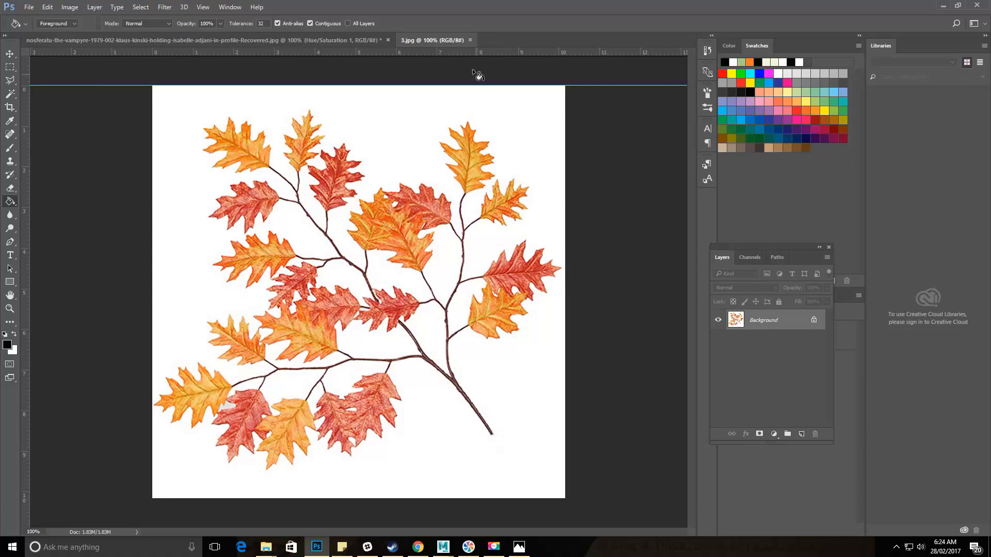
{"action": "left_click", "coordinate": [523, 550]}
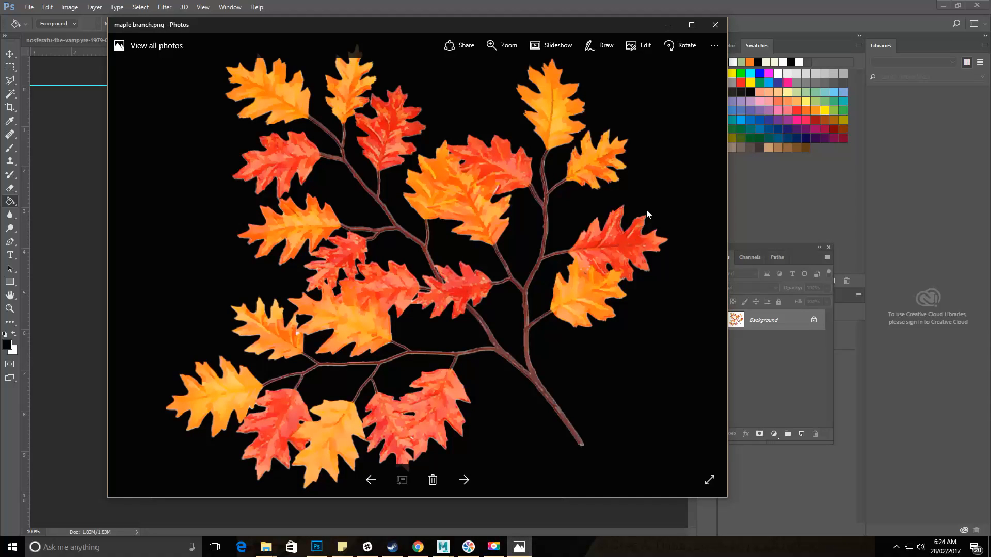
{"action": "left_click_drag", "start_coordinate": [574, 27], "coordinate": [798, 52]}
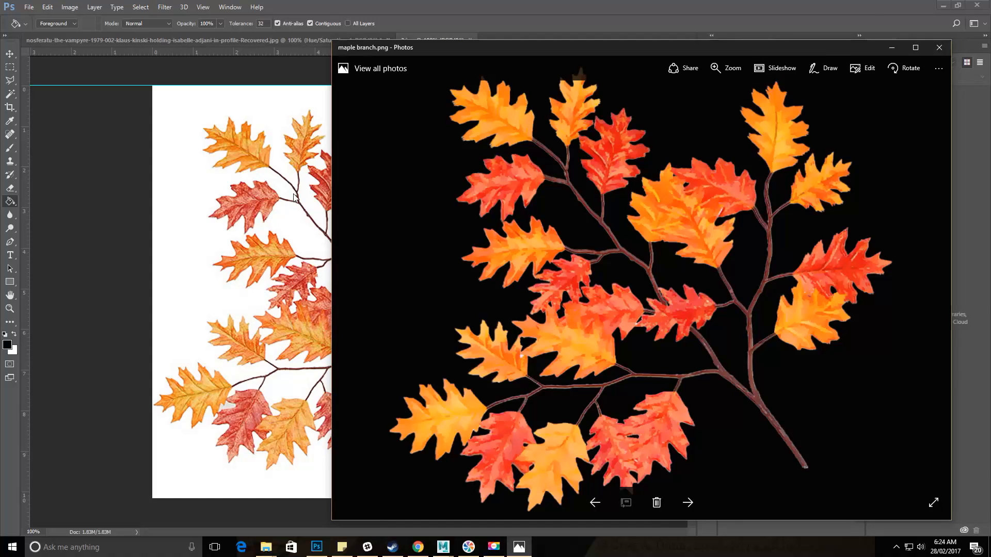
{"action": "left_click", "coordinate": [891, 48]}
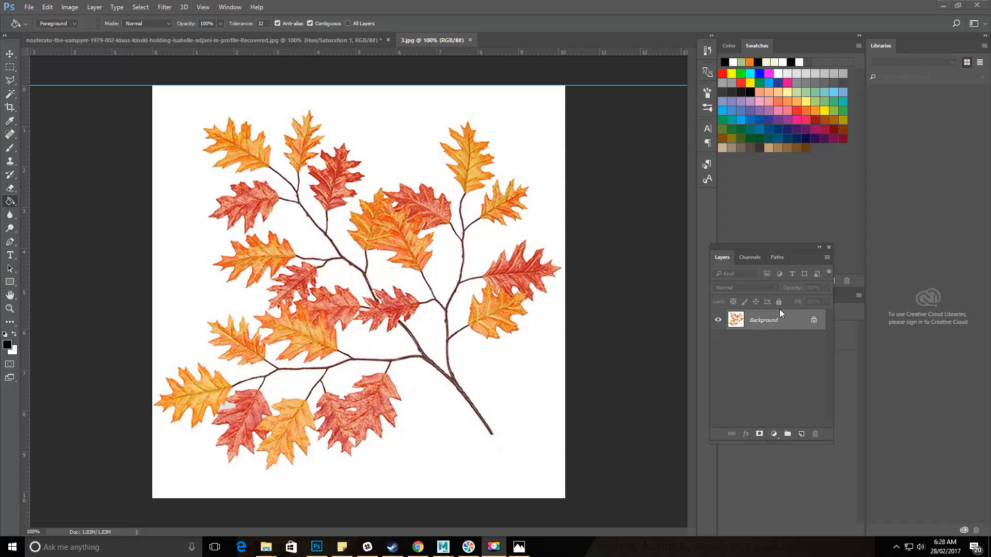
Convert the locked Background layer of 3.jpg into a regular layer named Layer 0
{"action": "left_click", "coordinate": [773, 321]}
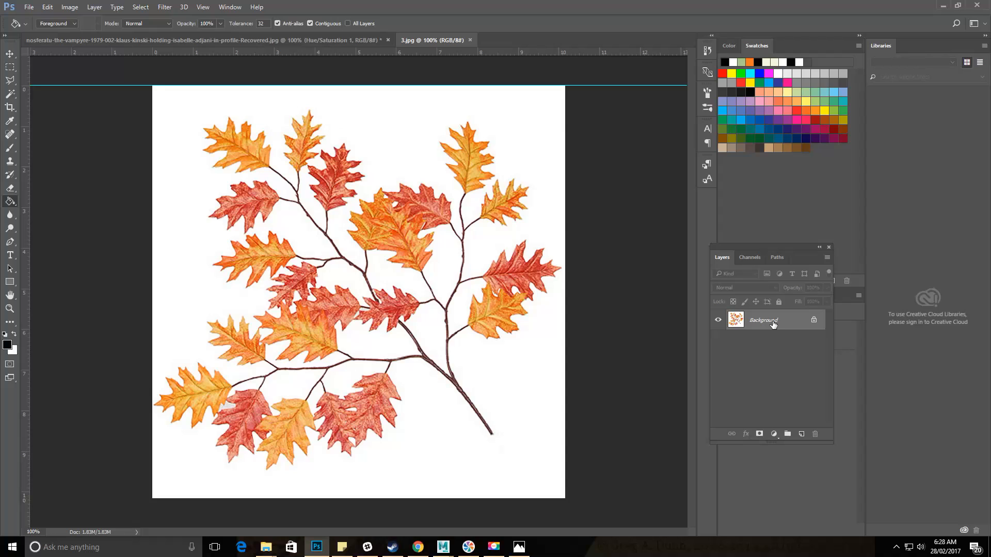
{"action": "double_click", "coordinate": [773, 321]}
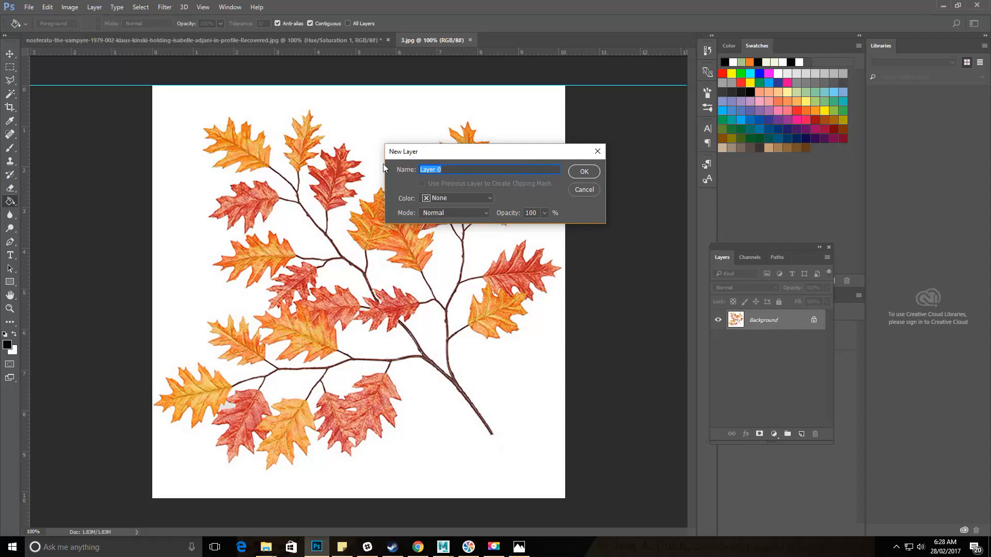
{"action": "left_click_drag", "start_coordinate": [501, 151], "coordinate": [514, 155]}
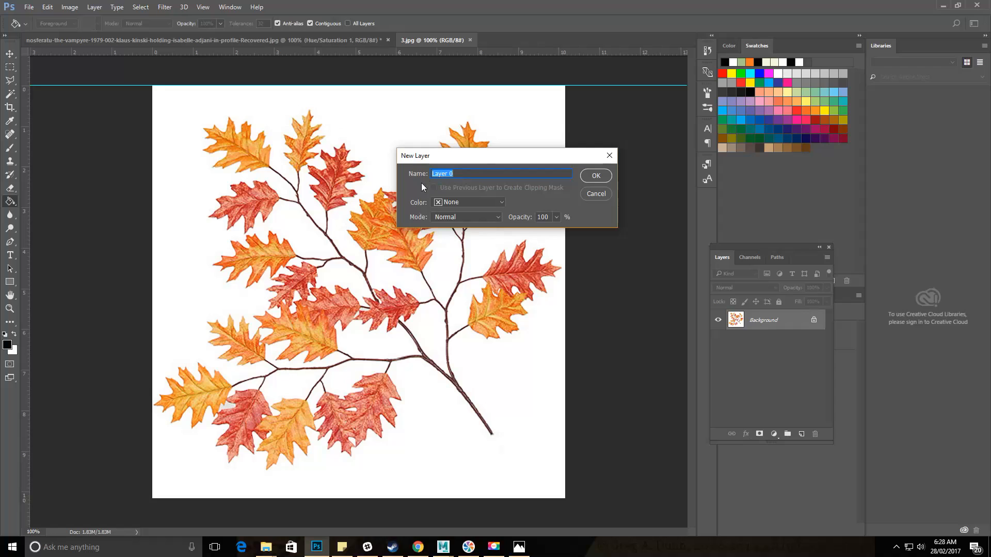
{"action": "left_click", "coordinate": [596, 175]}
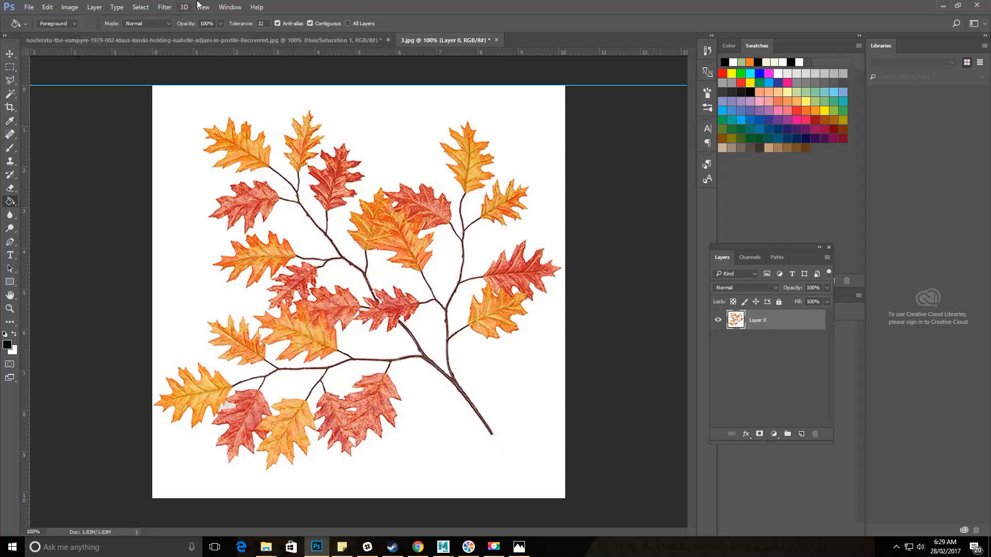
{"action": "left_click", "coordinate": [230, 7]}
{"action": "left_click", "coordinate": [231, 9]}
{"action": "left_click", "coordinate": [223, 8]}
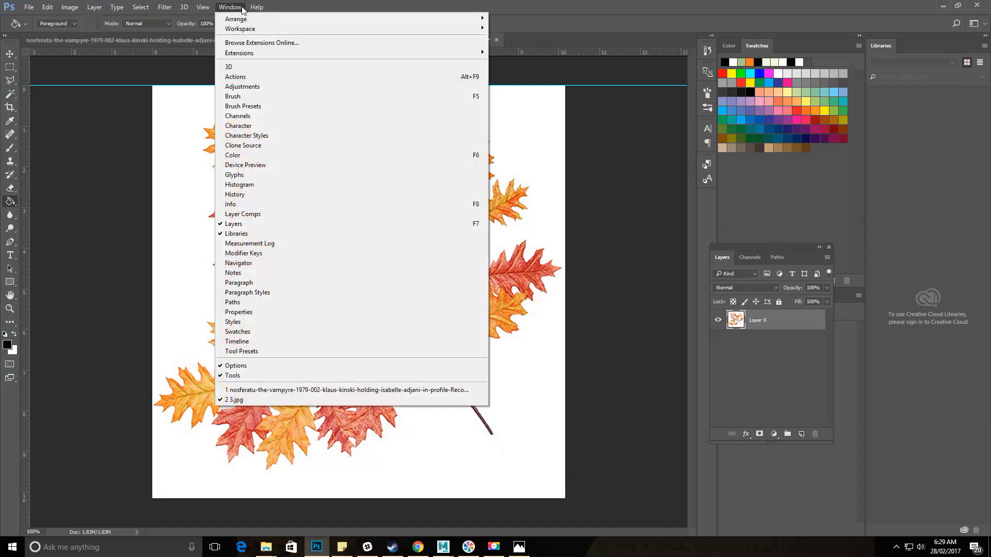
{"action": "mouse_move", "coordinate": [254, 29]}
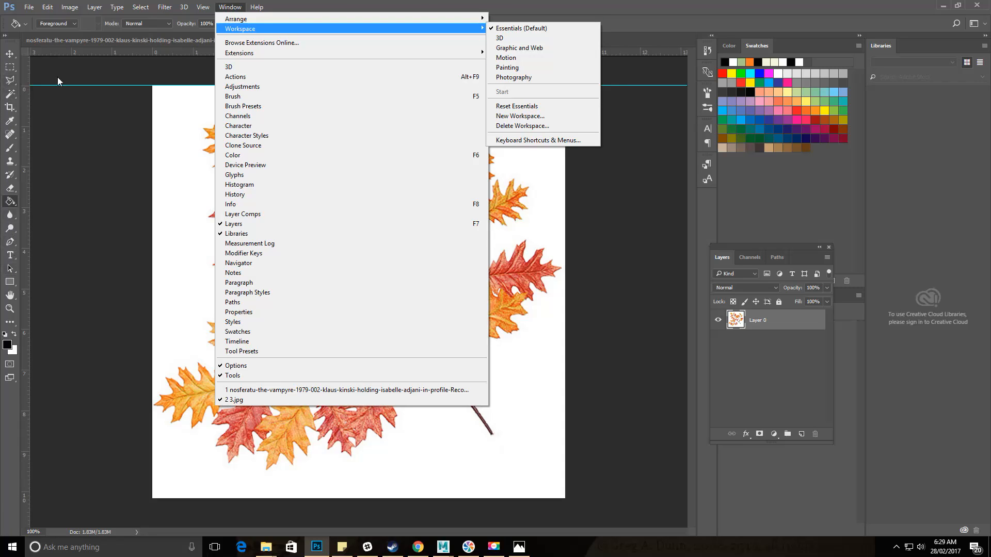
{"action": "left_click", "coordinate": [238, 6]}
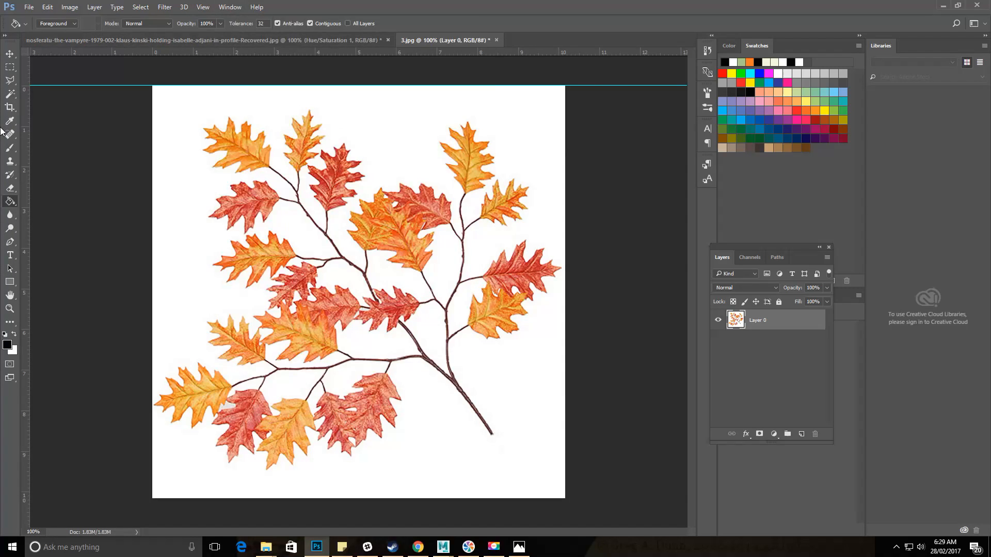
Select the white area surrounding the branch with the Magic Wand tool, delete it, and clear the selection
{"action": "left_click_drag", "start_coordinate": [10, 94], "coordinate": [63, 98]}
{"action": "left_click", "coordinate": [63, 95]}
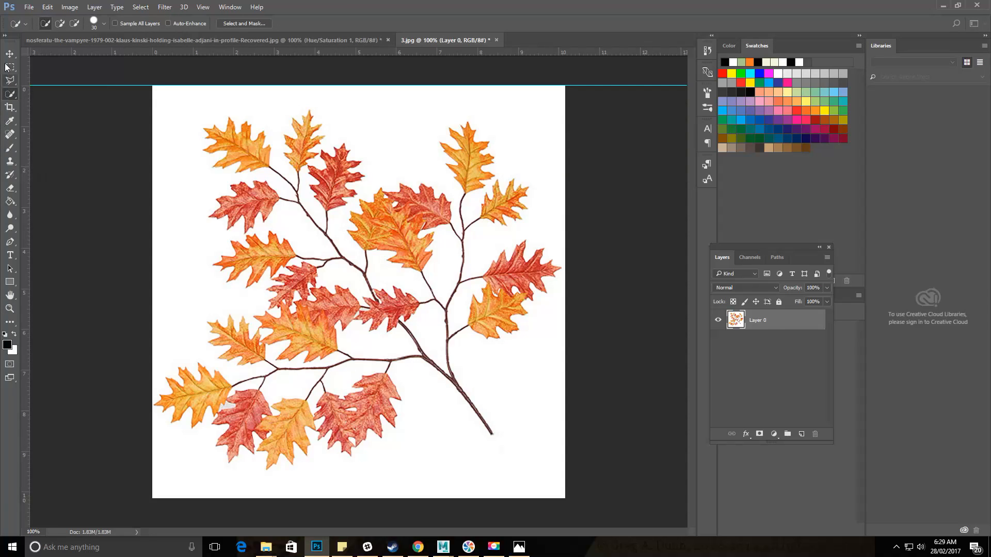
{"action": "left_click_drag", "start_coordinate": [16, 100], "coordinate": [53, 106]}
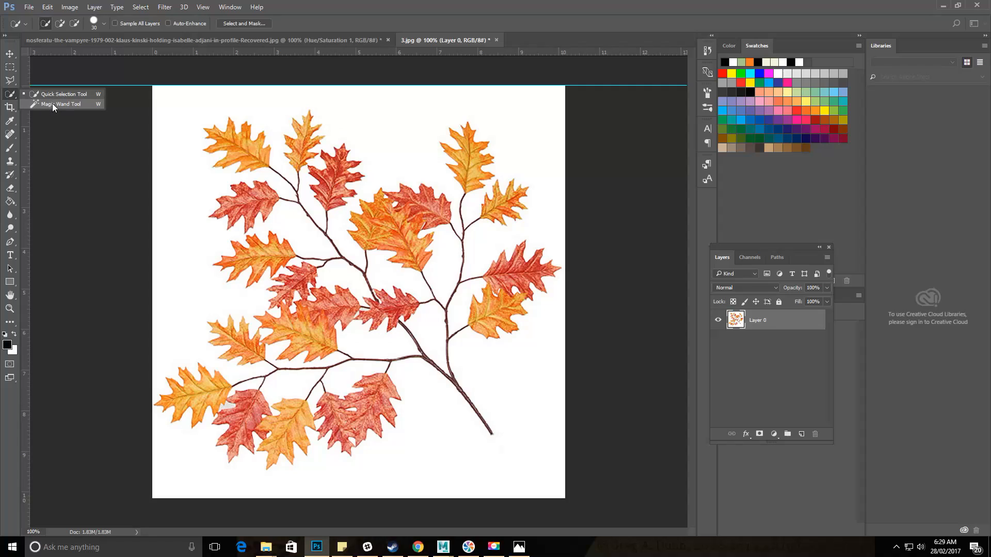
{"action": "left_click", "coordinate": [56, 103]}
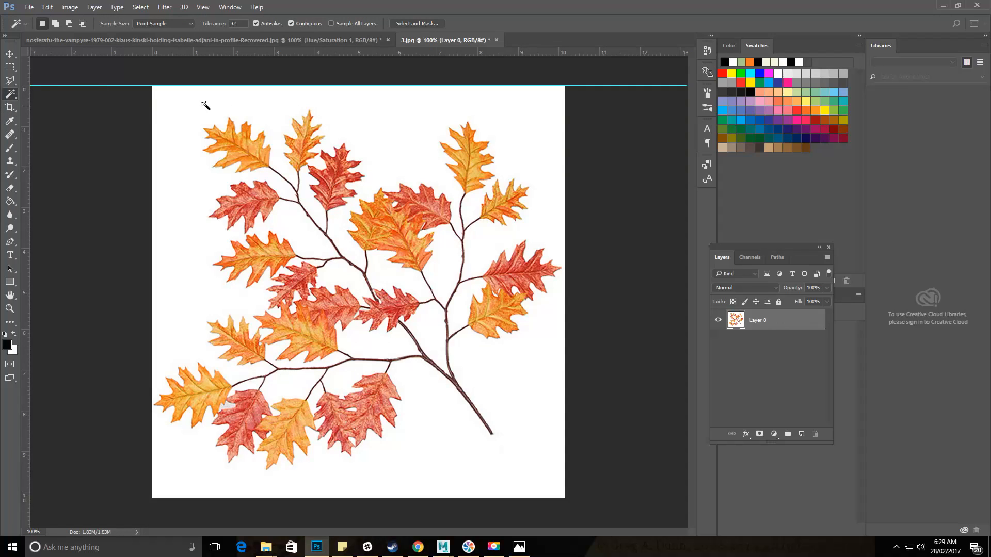
{"action": "left_click", "coordinate": [506, 113]}
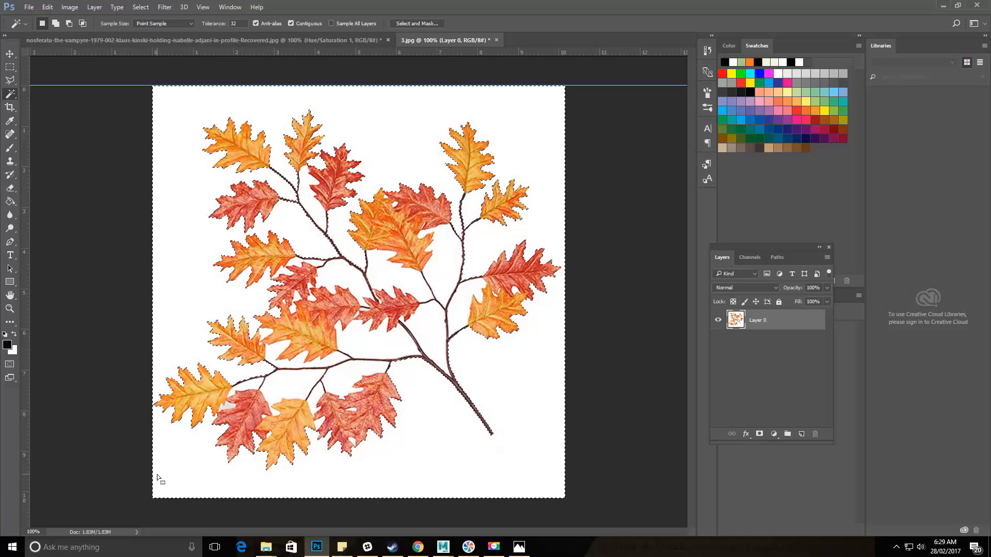
{"action": "key", "text": "Delete"}
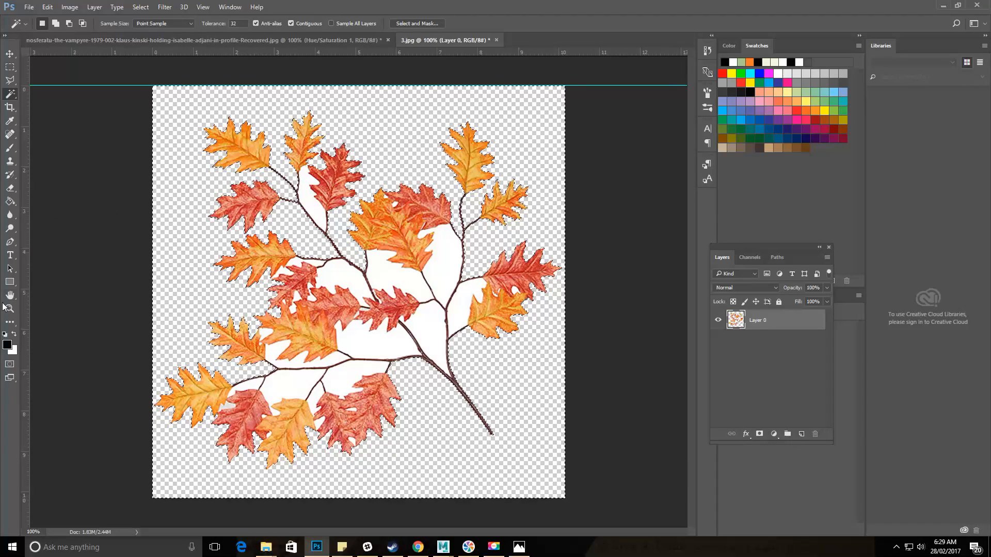
{"action": "left_click", "coordinate": [10, 308]}
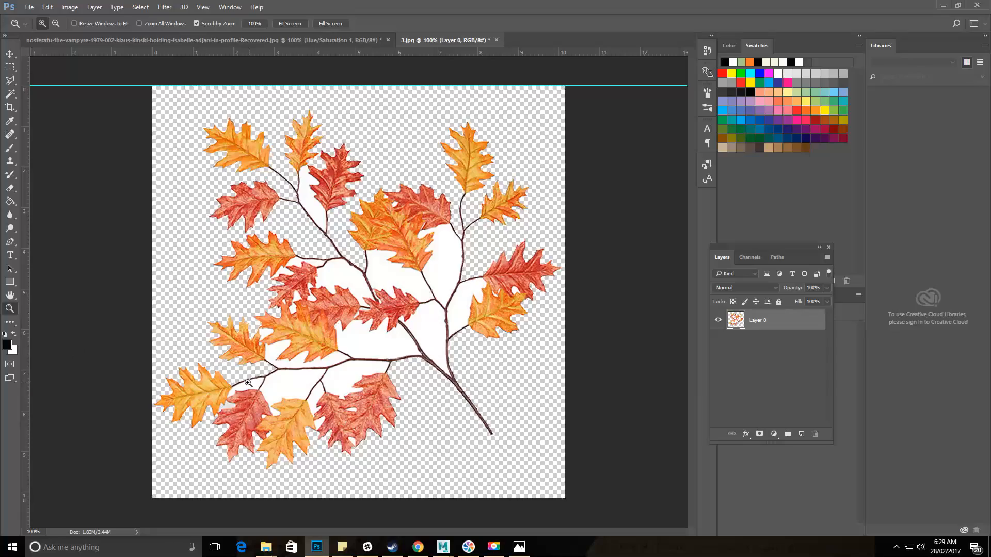
Delete the small white gaps in and beside the lower red leaves with the Magic Wand tool
{"action": "left_click", "coordinate": [248, 383]}
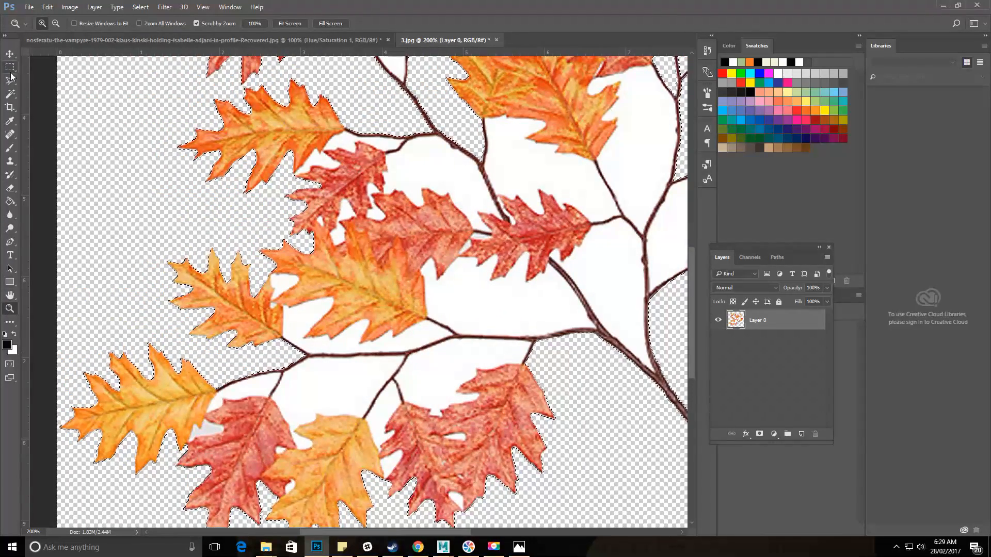
{"action": "left_click", "coordinate": [9, 93]}
{"action": "scroll", "coordinate": [402, 364], "scroll_direction": "down", "scroll_amount": 2}
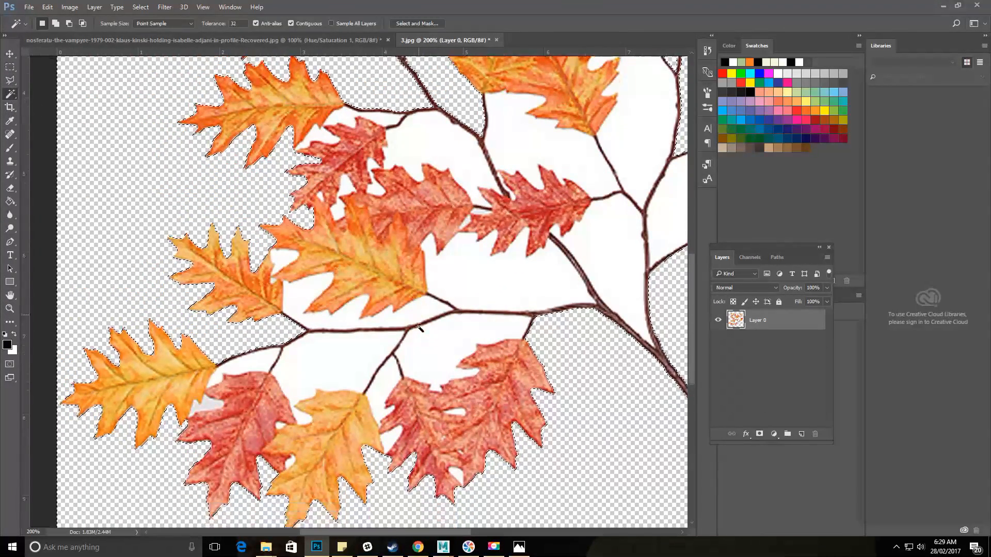
{"action": "left_click", "coordinate": [455, 466]}
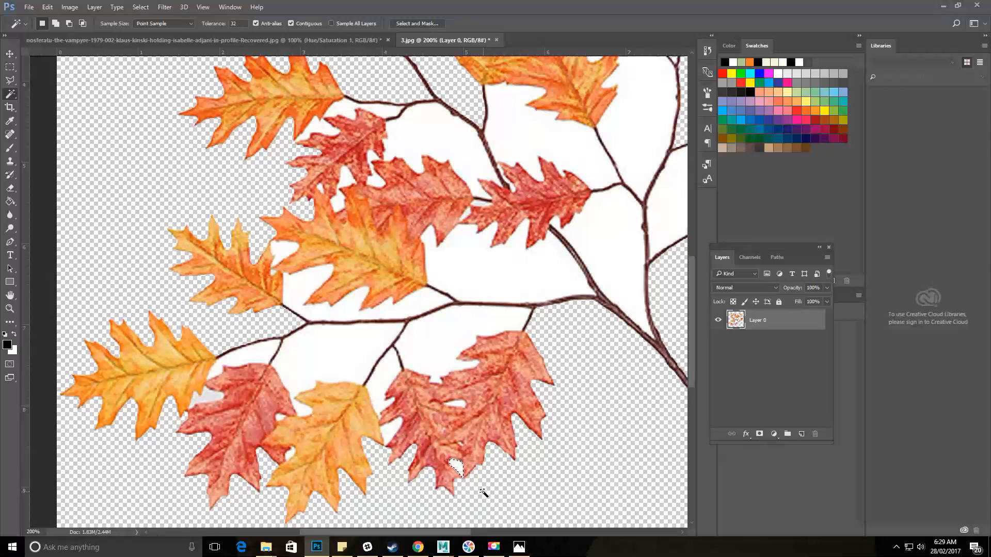
{"action": "left_click", "coordinate": [457, 403]}
{"action": "left_click", "coordinate": [379, 393]}
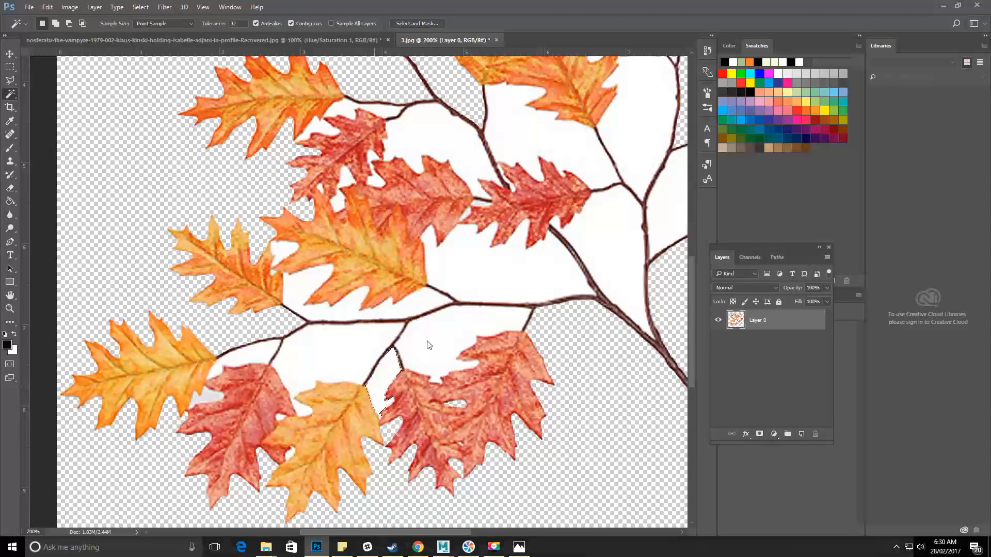
{"action": "key", "text": "Delete"}
Delete the white areas enclosed by the twigs beneath the lower branch, and clear the selection
{"action": "left_click", "coordinate": [427, 345]}
{"action": "key", "text": "Delete"}
{"action": "left_click", "coordinate": [355, 351]}
{"action": "key", "text": "Delete"}
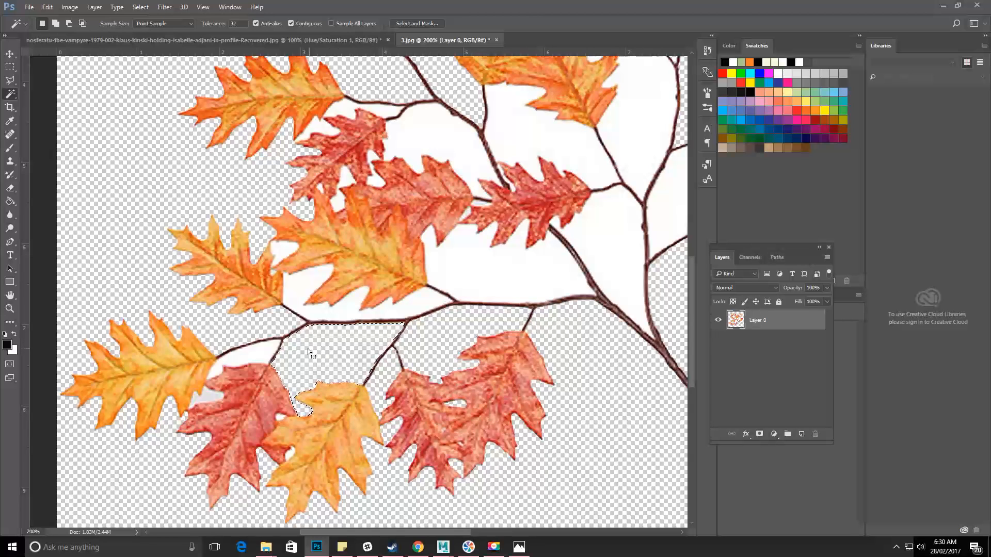
{"action": "left_click", "coordinate": [249, 352]}
{"action": "key", "text": "Delete"}
{"action": "key", "text": "ctrl+d"}
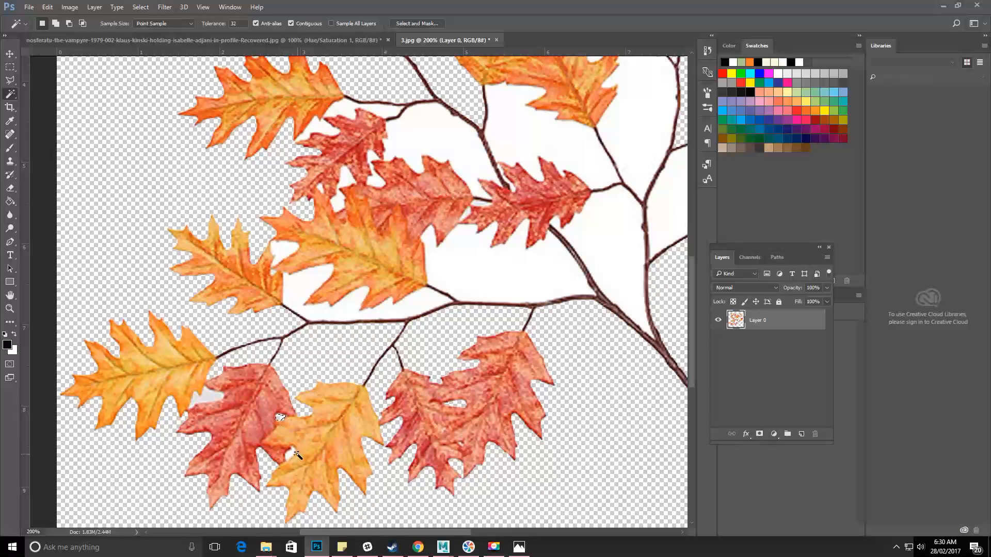
Remove the small white gaps between the lower-left leaves, and select the white area above the lower branch
{"action": "key", "text": "Delete"}
{"action": "left_click", "coordinate": [289, 454]}
{"action": "left_click", "coordinate": [209, 397]}
{"action": "key", "text": "Delete"}
{"action": "left_click", "coordinate": [302, 302]}
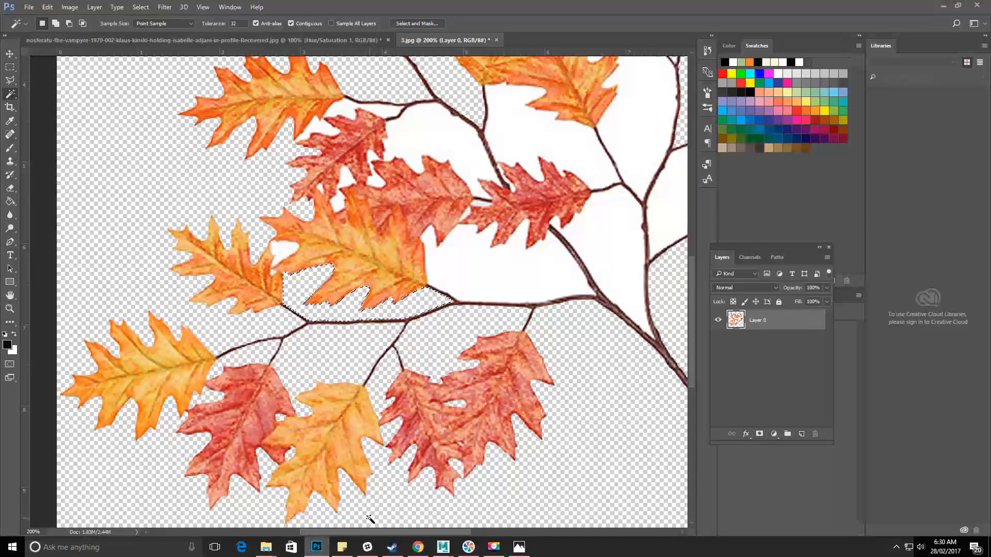
{"action": "left_click_drag", "start_coordinate": [368, 532], "coordinate": [377, 532]}
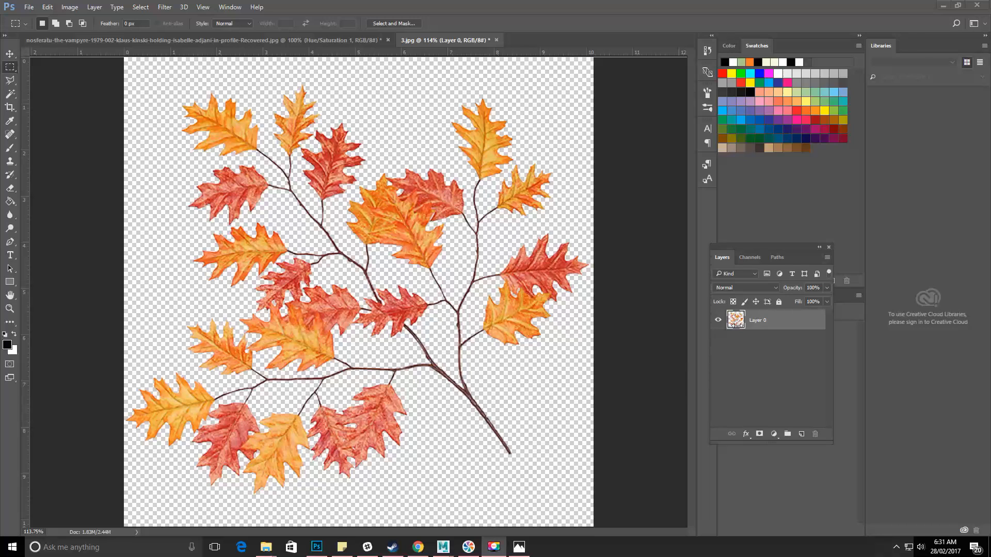
Load the outline of Layer 0 as a selection and invert it to cover the transparent background
{"action": "left_click", "coordinate": [780, 323]}
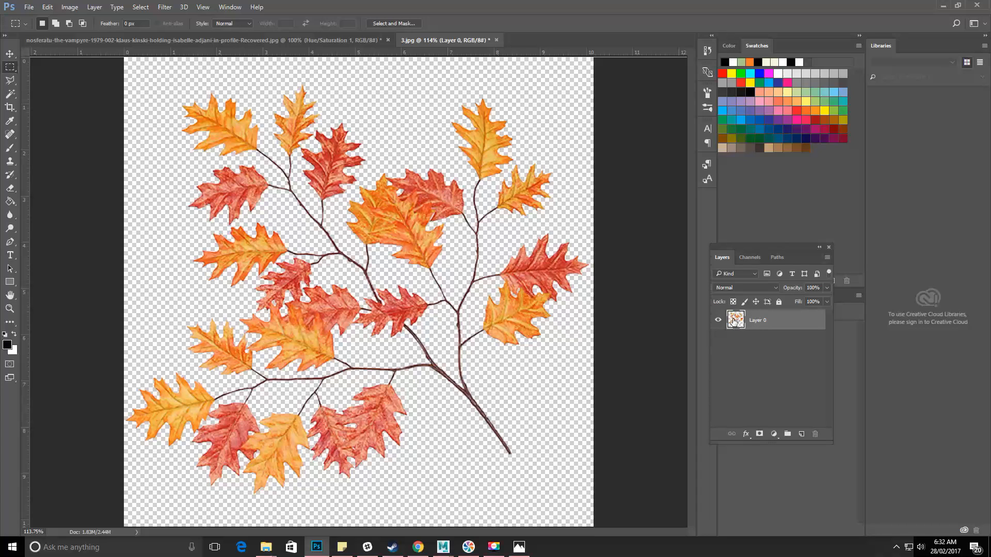
{"action": "left_click_drag", "start_coordinate": [732, 321], "coordinate": [739, 323]}
{"action": "left_click", "coordinate": [739, 322], "text": "ctrl"}
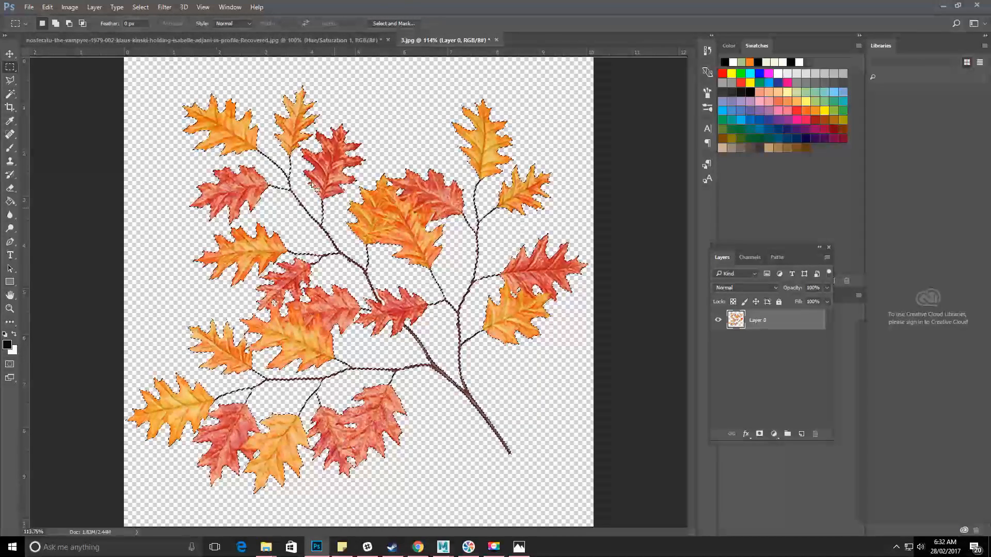
{"action": "left_click", "coordinate": [140, 7]}
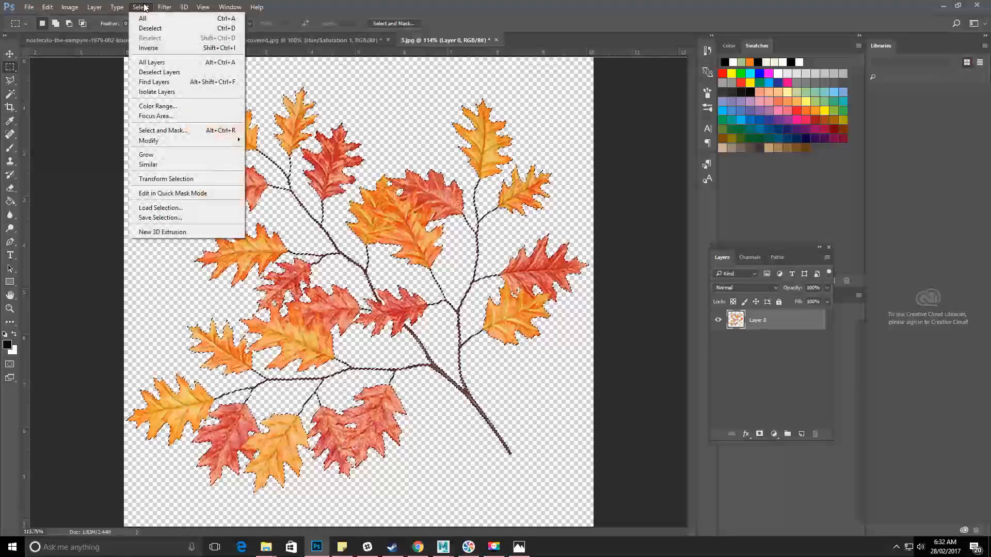
{"action": "left_click", "coordinate": [178, 49]}
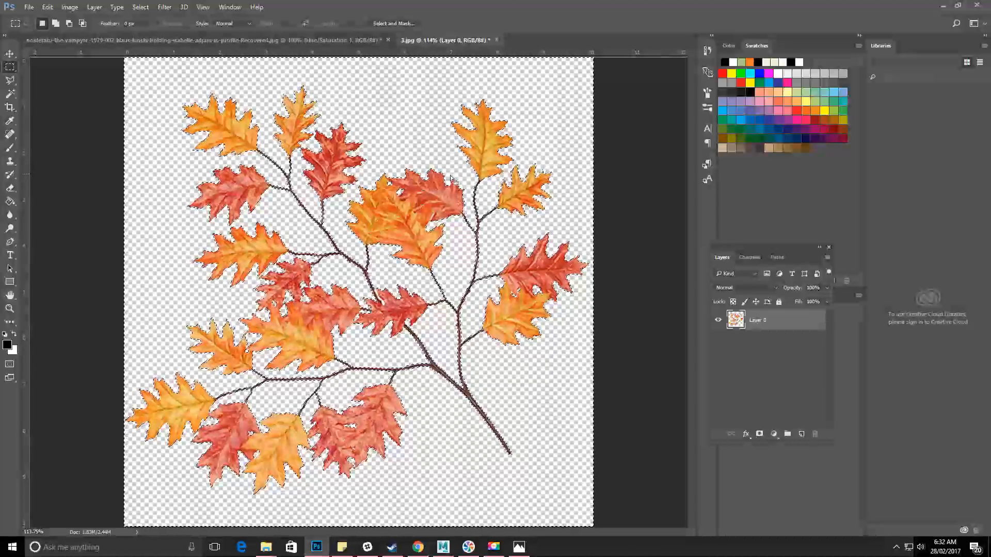
Try to expand the inverted background selection by 2 pixels
{"action": "left_click", "coordinate": [165, 7]}
{"action": "mouse_move", "coordinate": [141, 7]}
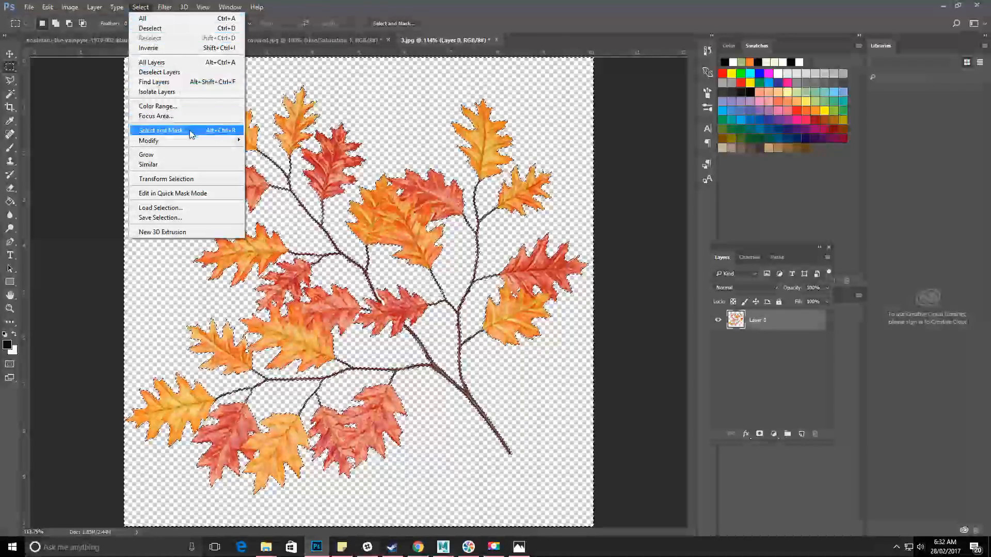
{"action": "mouse_move", "coordinate": [187, 141]}
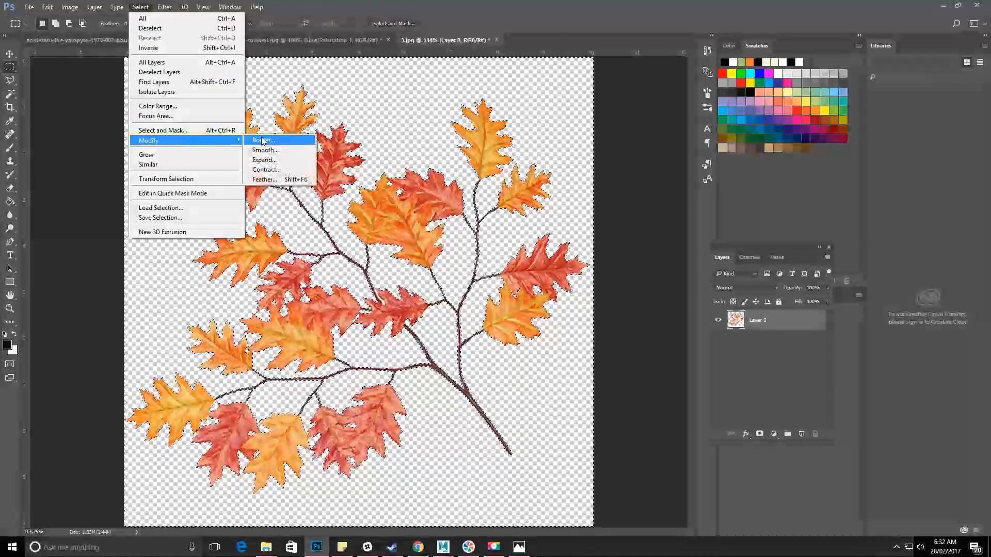
{"action": "left_click", "coordinate": [296, 162]}
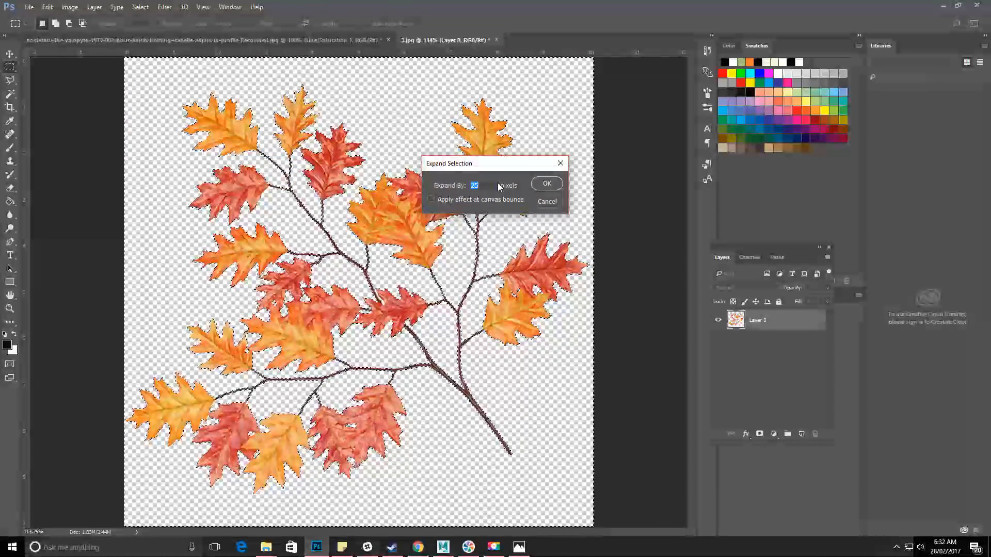
{"action": "type", "text": "2"}
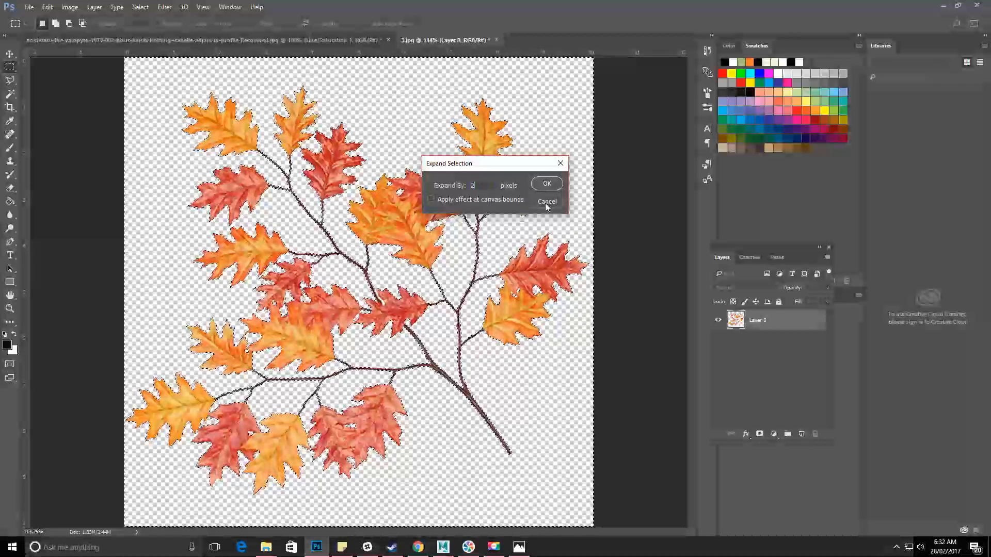
{"action": "left_click", "coordinate": [547, 184]}
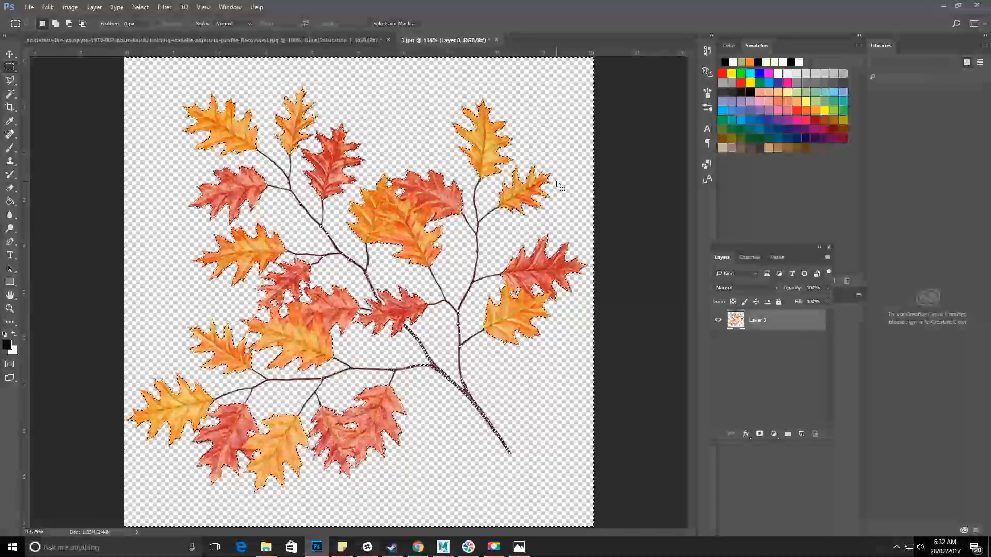
Try deleting the white fringe within the expanded selection, and undo both the deletion and the expansion
{"action": "left_click", "coordinate": [9, 310]}
{"action": "left_click", "coordinate": [461, 242]}
{"action": "left_click", "coordinate": [461, 242]}
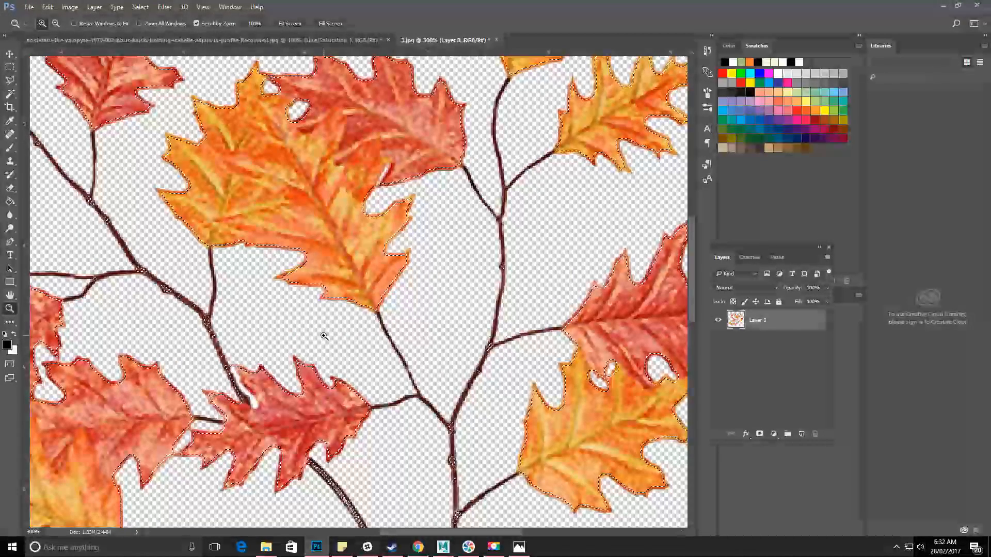
{"action": "key", "text": "Delete"}
{"action": "key", "text": "ctrl+z"}
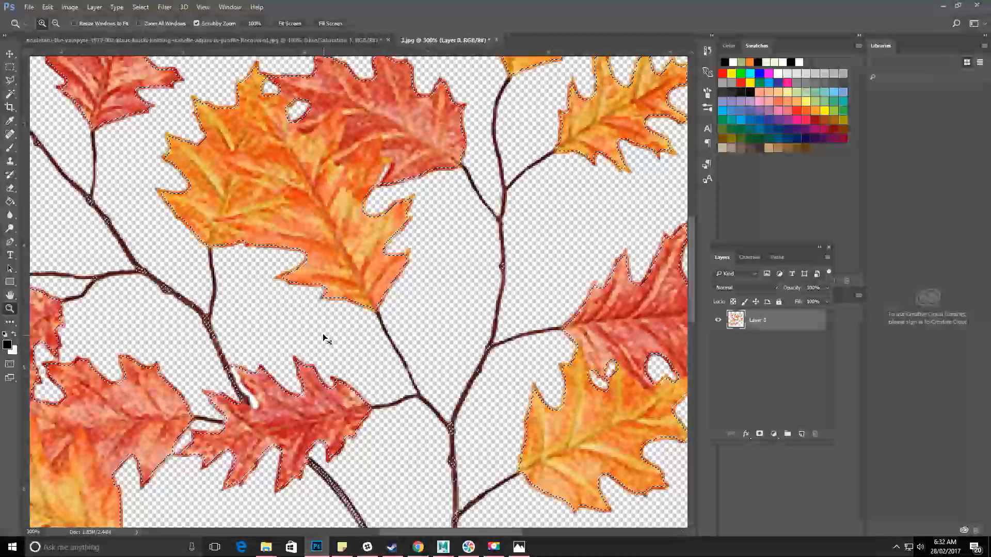
{"action": "key", "text": "ctrl+z"}
{"action": "key", "text": "ctrl+z"}
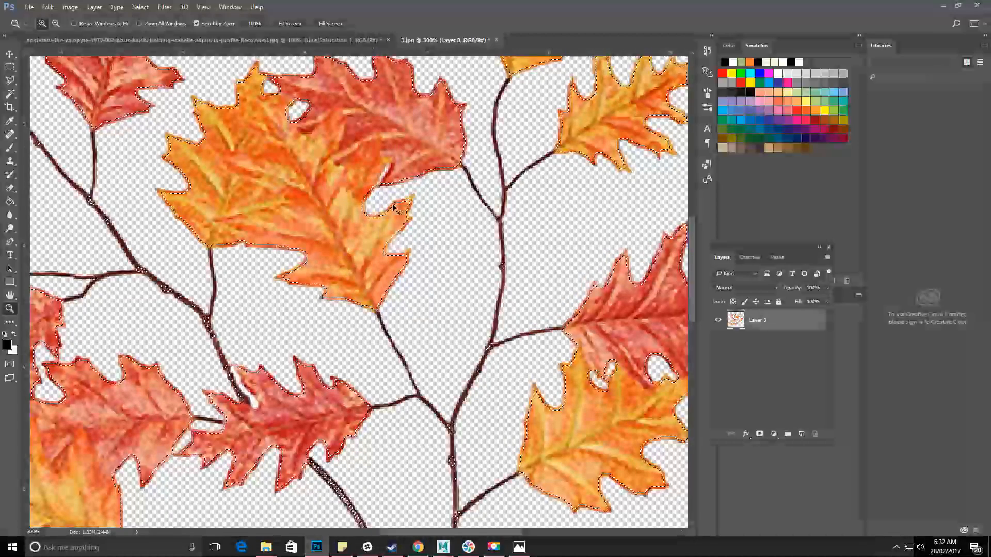
{"action": "key", "text": "ctrl+alt+z"}
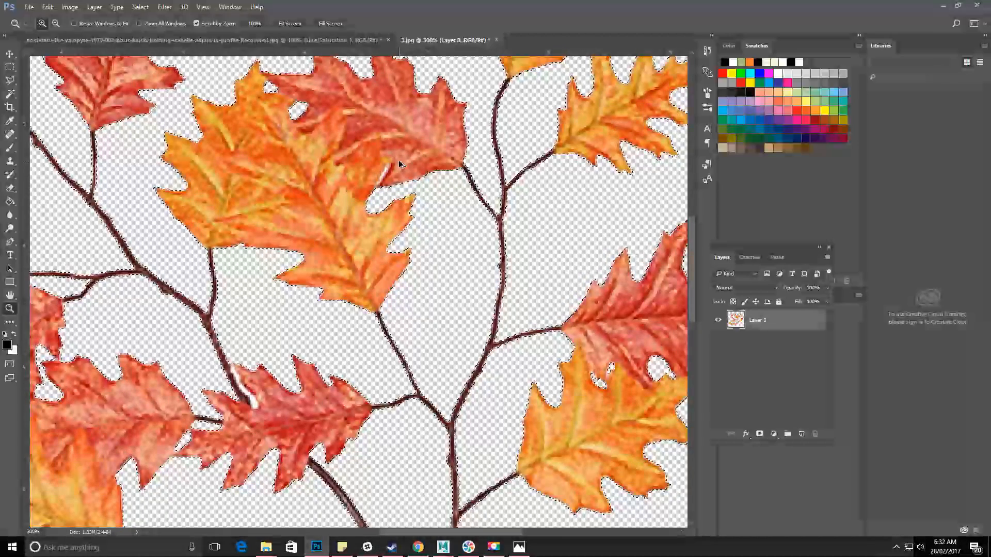
Try expanding the background selection again and deleting the fringe, undo the deletion, and clear the selection
{"action": "left_click", "coordinate": [147, 8]}
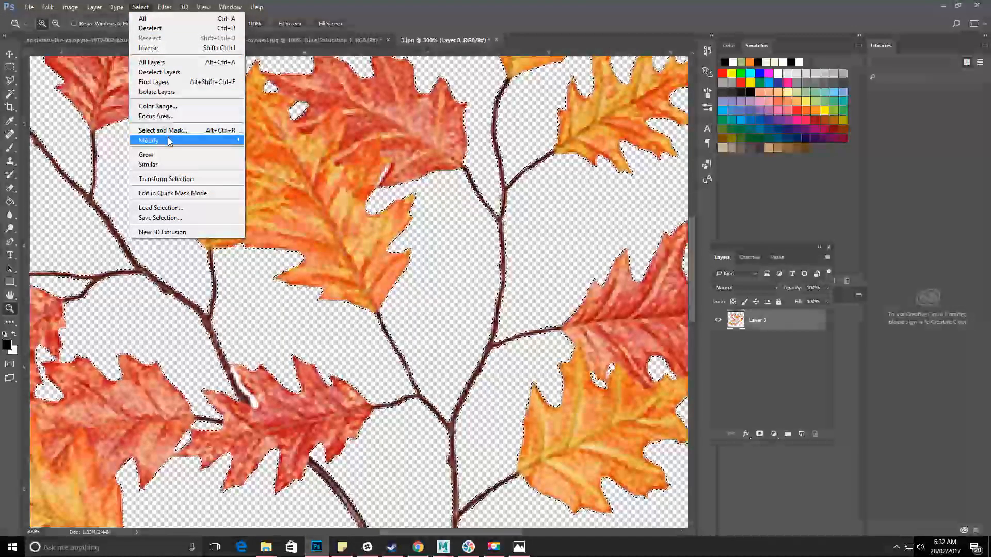
{"action": "mouse_move", "coordinate": [207, 140]}
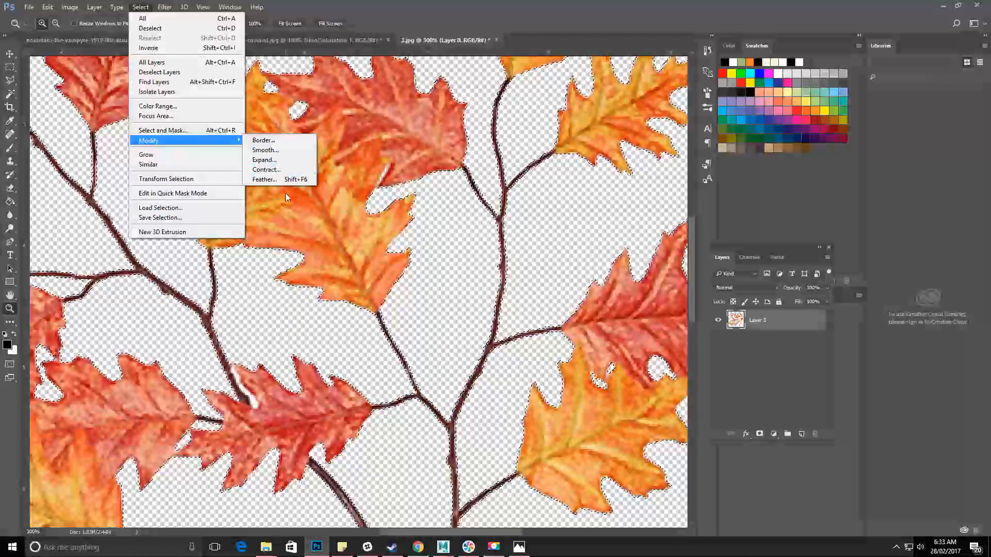
{"action": "left_click", "coordinate": [288, 160]}
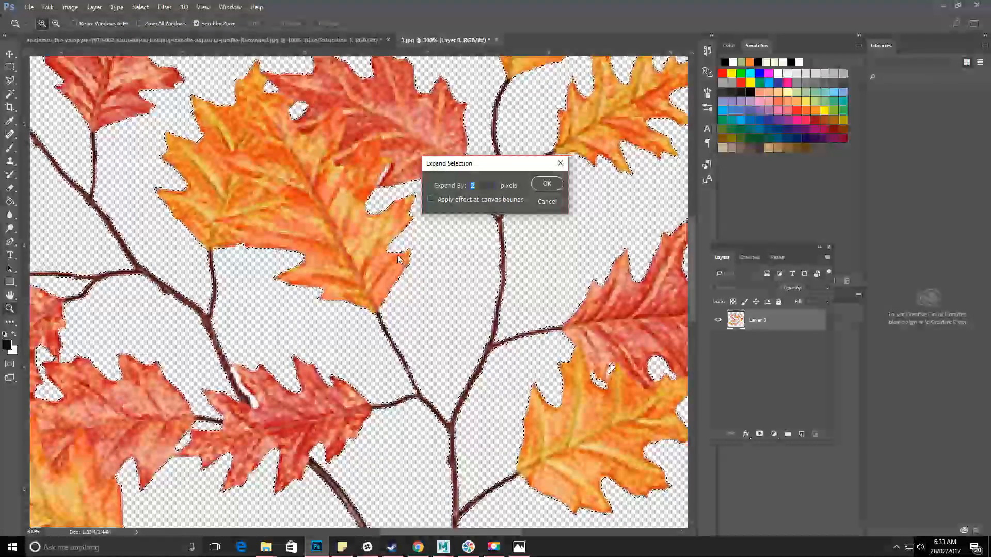
{"action": "left_click", "coordinate": [546, 184]}
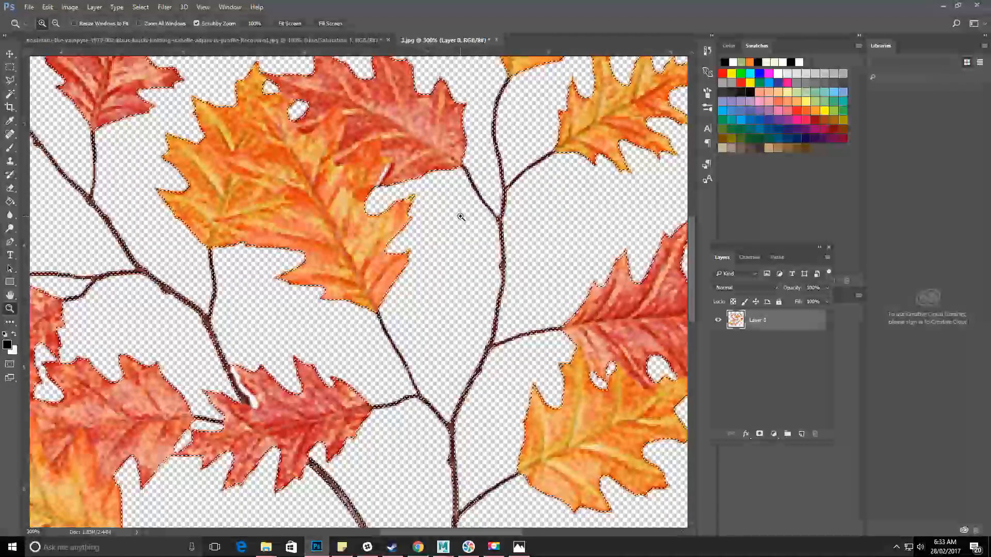
{"action": "key", "text": "Delete"}
{"action": "scroll", "coordinate": [462, 217], "scroll_direction": "down", "scroll_amount": 5}
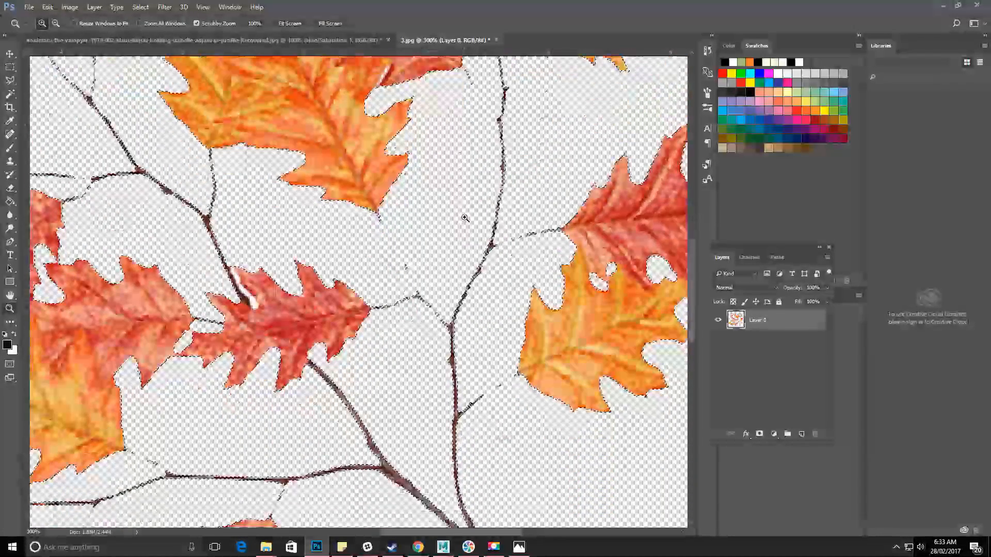
{"action": "scroll", "coordinate": [464, 218], "scroll_direction": "down", "scroll_amount": 2}
{"action": "key", "text": "ctrl+z"}
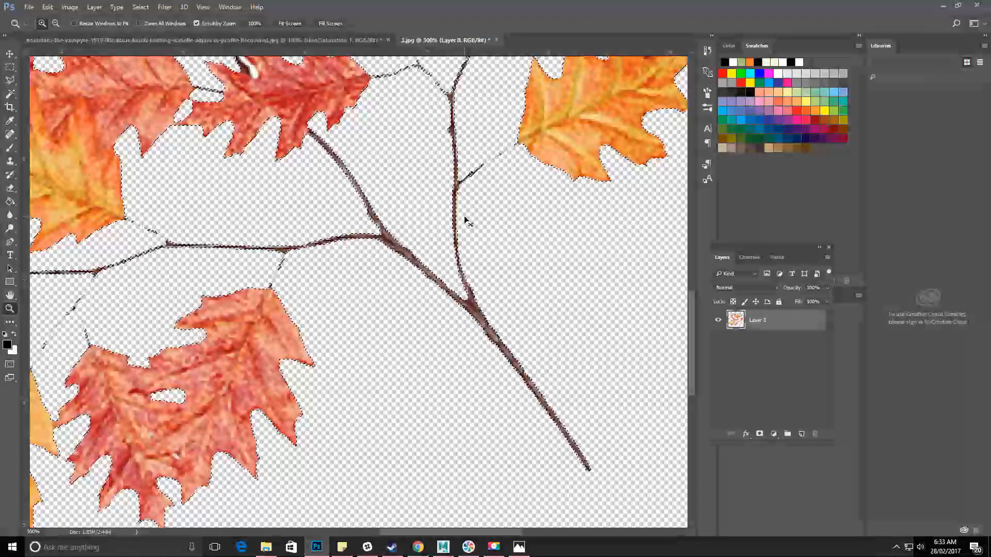
{"action": "left_click", "coordinate": [10, 67]}
{"action": "left_click", "coordinate": [326, 230]}
Add a new layer with the default settings and move it beneath Layer 0
{"action": "scroll", "coordinate": [326, 230], "scroll_direction": "up", "scroll_amount": 9}
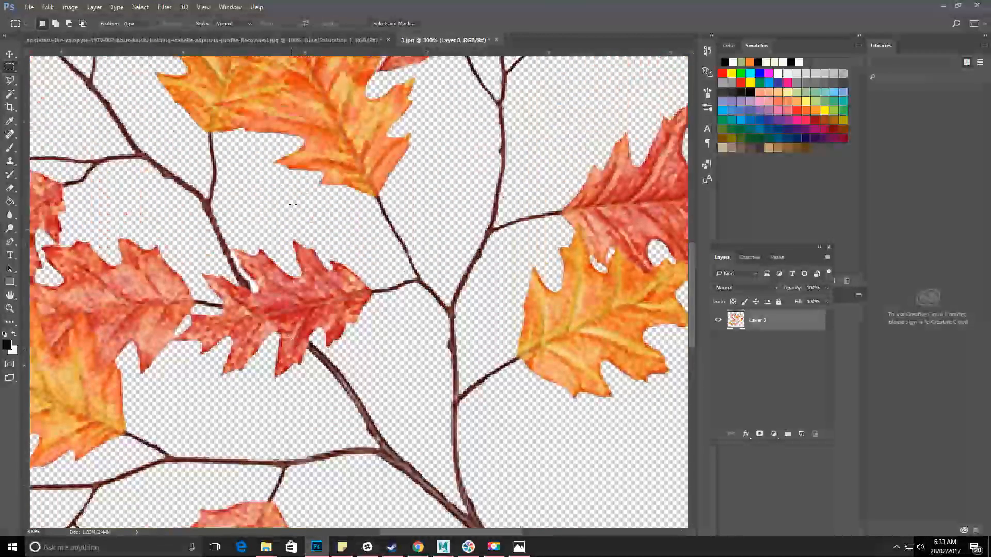
{"action": "scroll", "coordinate": [293, 204], "scroll_direction": "up", "scroll_amount": 5}
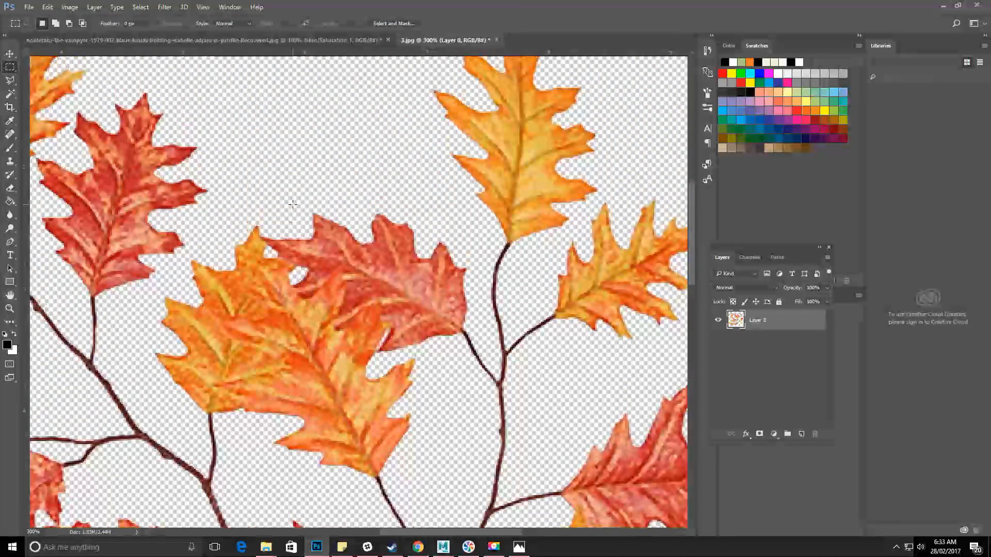
{"action": "scroll", "coordinate": [293, 204], "scroll_direction": "down", "scroll_amount": 1}
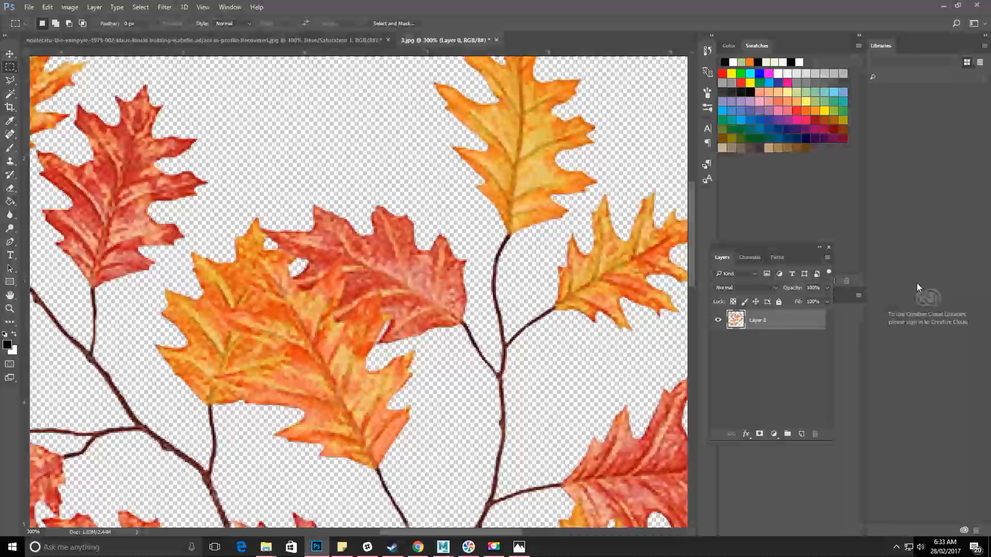
{"action": "left_click", "coordinate": [827, 257]}
{"action": "left_click", "coordinate": [851, 205]}
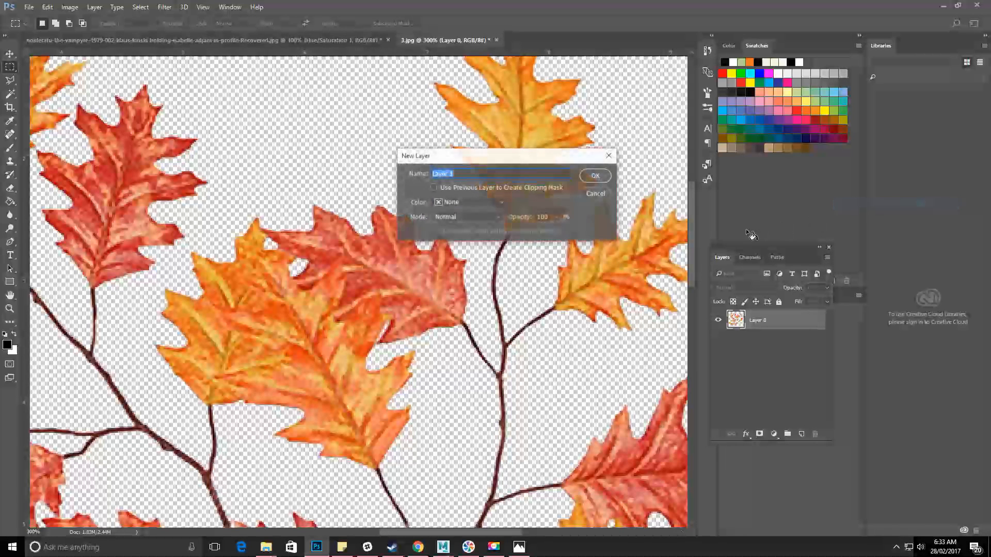
{"action": "key", "text": "Return"}
{"action": "left_click_drag", "start_coordinate": [774, 321], "coordinate": [780, 383]}
Fill the new bottom layer with black using the Paint Bucket tool, and examine the branch edges against it
{"action": "left_click", "coordinate": [9, 201]}
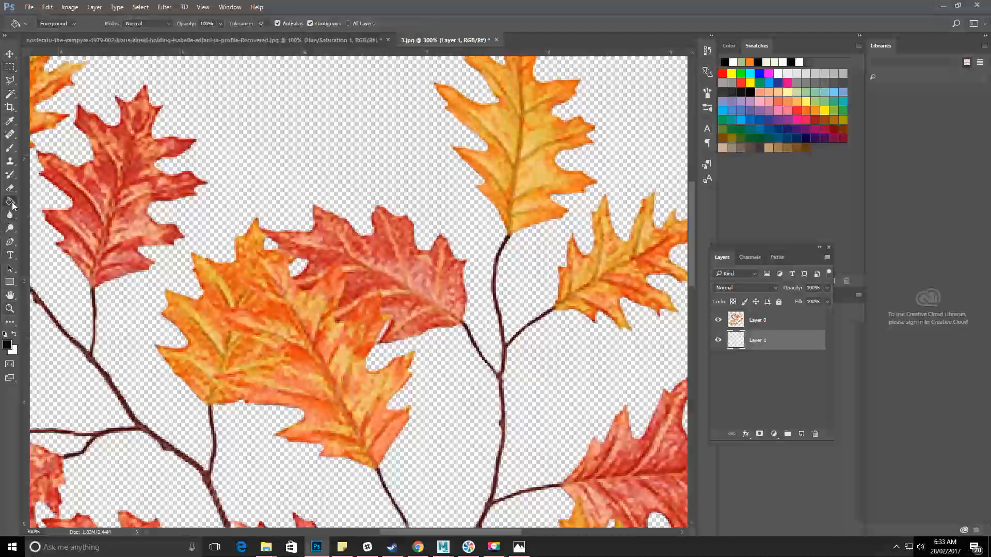
{"action": "left_click", "coordinate": [258, 185]}
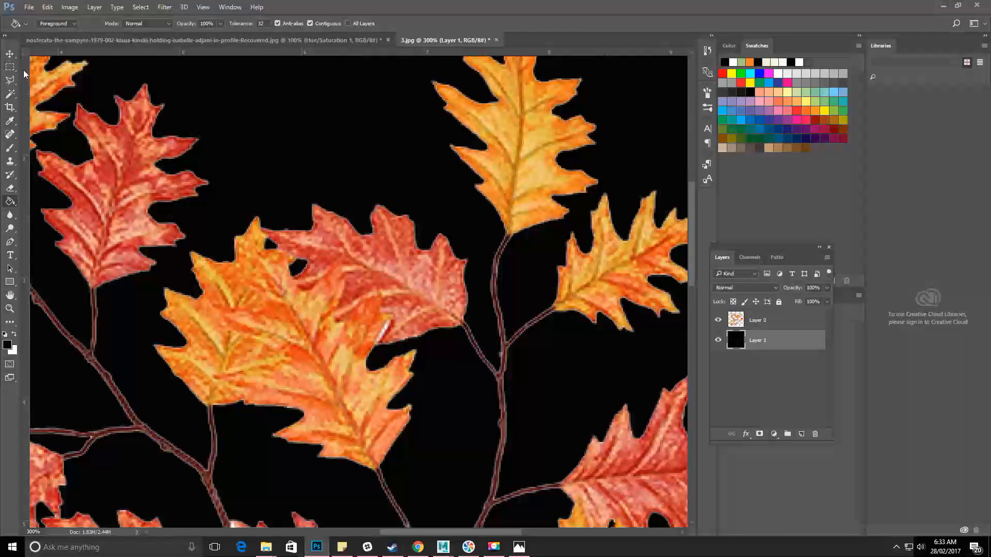
{"action": "left_click_drag", "start_coordinate": [689, 183], "coordinate": [704, 314]}
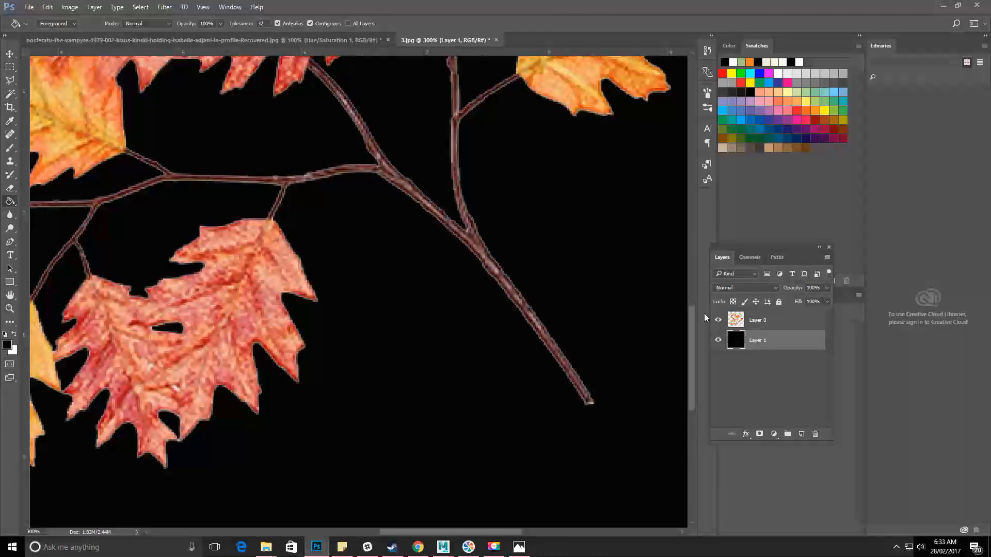
{"action": "left_click_drag", "start_coordinate": [407, 532], "coordinate": [381, 530]}
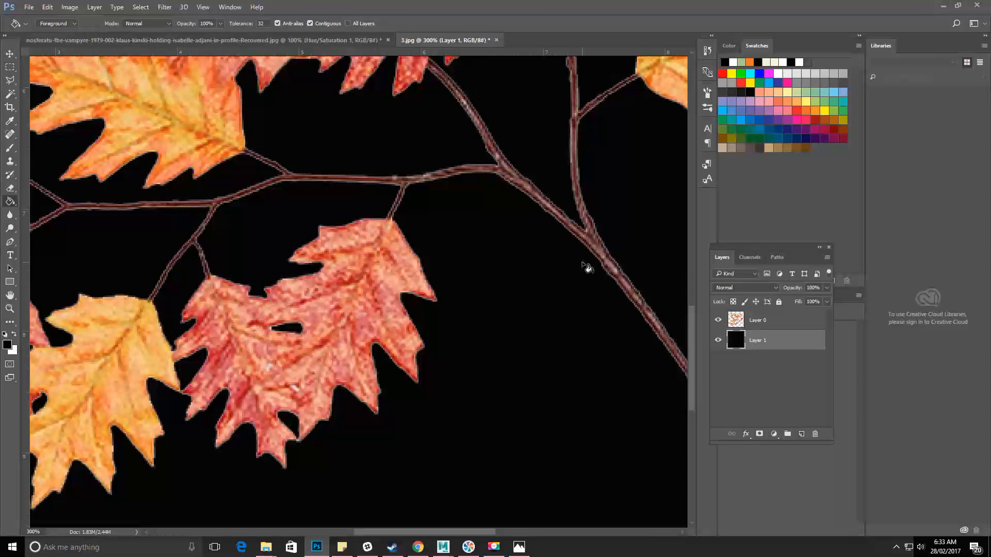
Select the leftover white patches around the overlapping leaves on Layer 0 with the Magic Wand and delete them
{"action": "scroll", "coordinate": [583, 265], "scroll_direction": "up", "scroll_amount": 5}
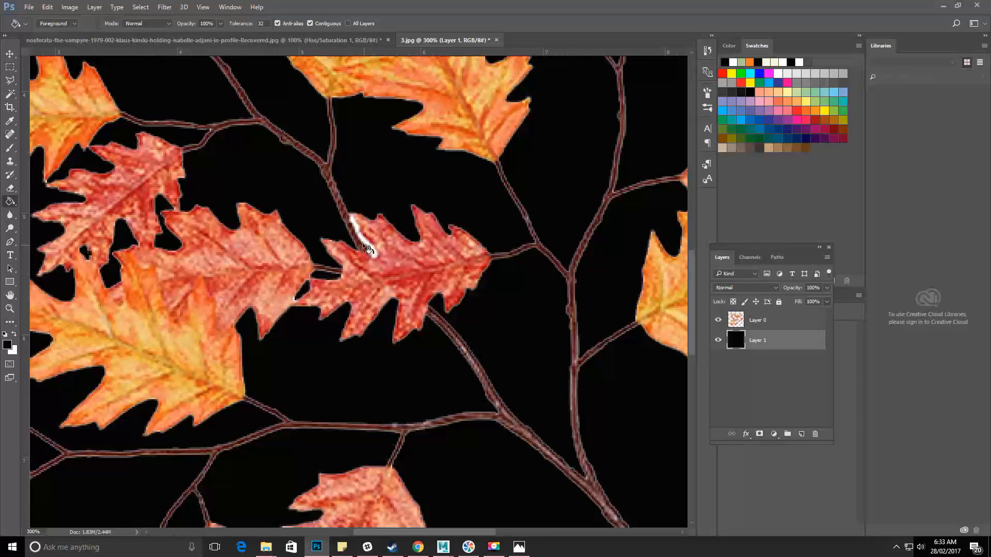
{"action": "left_click", "coordinate": [9, 94]}
{"action": "left_click", "coordinate": [757, 318]}
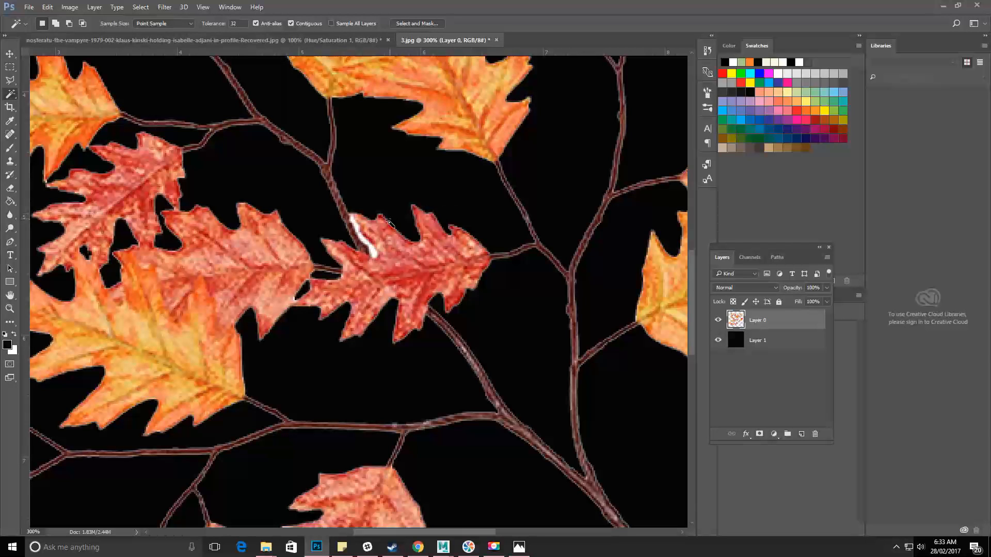
{"action": "left_click", "coordinate": [358, 230]}
{"action": "scroll", "coordinate": [386, 429], "scroll_direction": "up", "scroll_amount": 2}
{"action": "scroll", "coordinate": [386, 429], "scroll_direction": "up", "scroll_amount": 10}
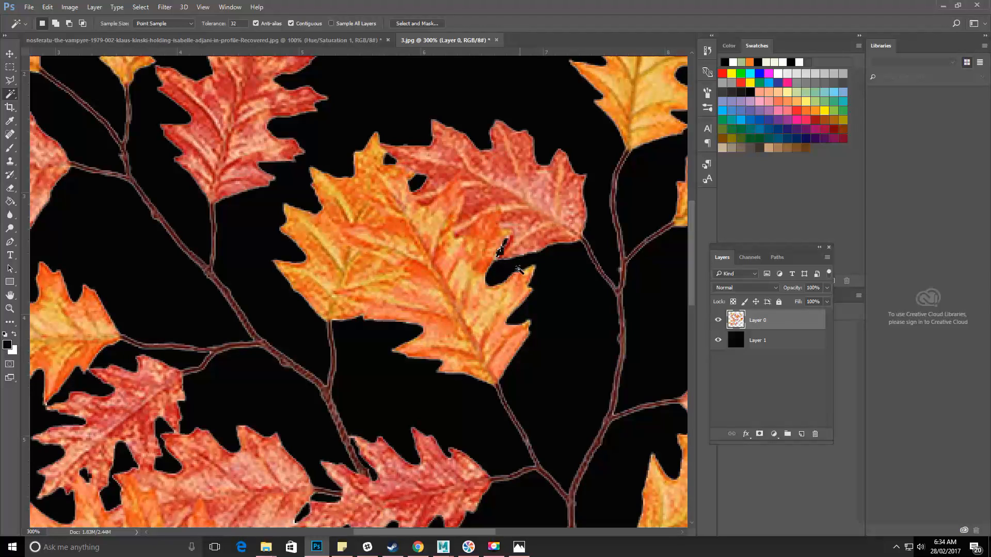
Examine the remaining leaves and twigs for leftover white patches, and fit the whole image on screen
{"action": "scroll", "coordinate": [516, 305], "scroll_direction": "up", "scroll_amount": 5}
{"action": "left_click_drag", "start_coordinate": [415, 533], "coordinate": [370, 532]}
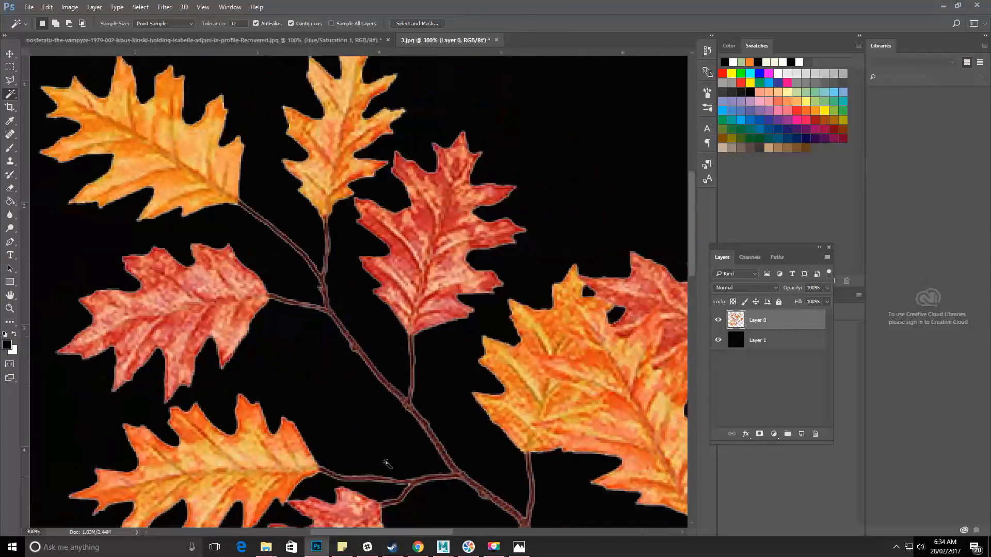
{"action": "scroll", "coordinate": [387, 464], "scroll_direction": "down", "scroll_amount": 10}
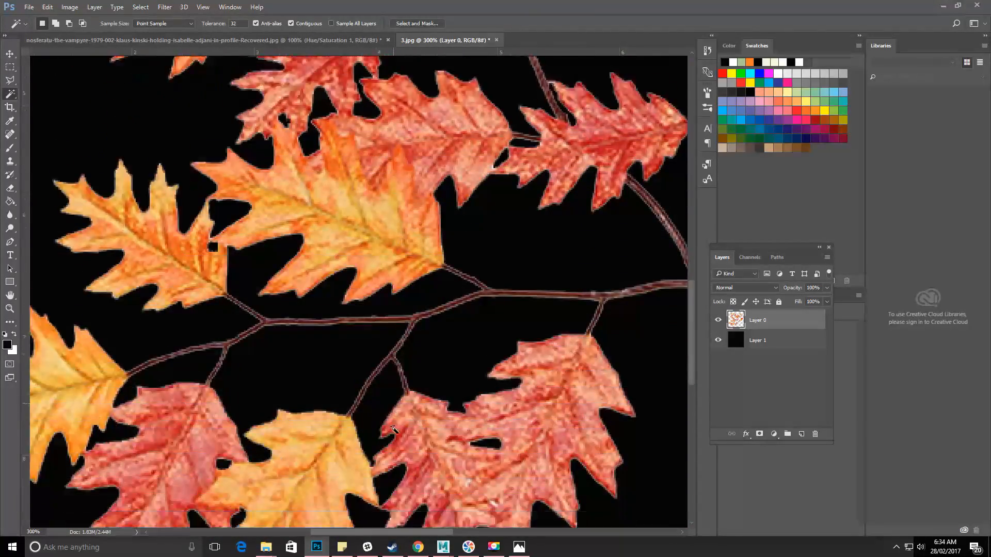
{"action": "scroll", "coordinate": [392, 429], "scroll_direction": "down", "scroll_amount": 3}
{"action": "scroll", "coordinate": [392, 430], "scroll_direction": "up", "scroll_amount": 1}
{"action": "left_click", "coordinate": [203, 7]}
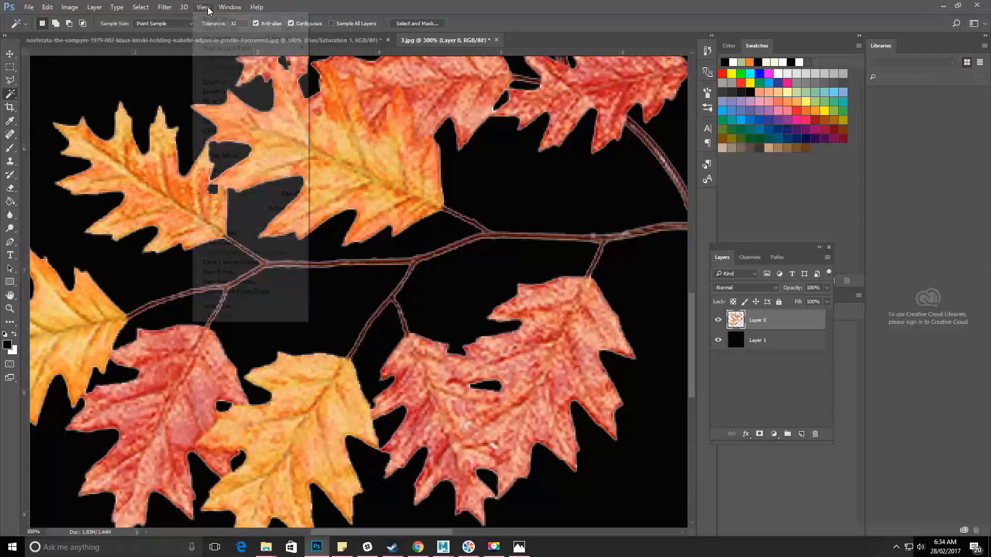
{"action": "left_click", "coordinate": [228, 103]}
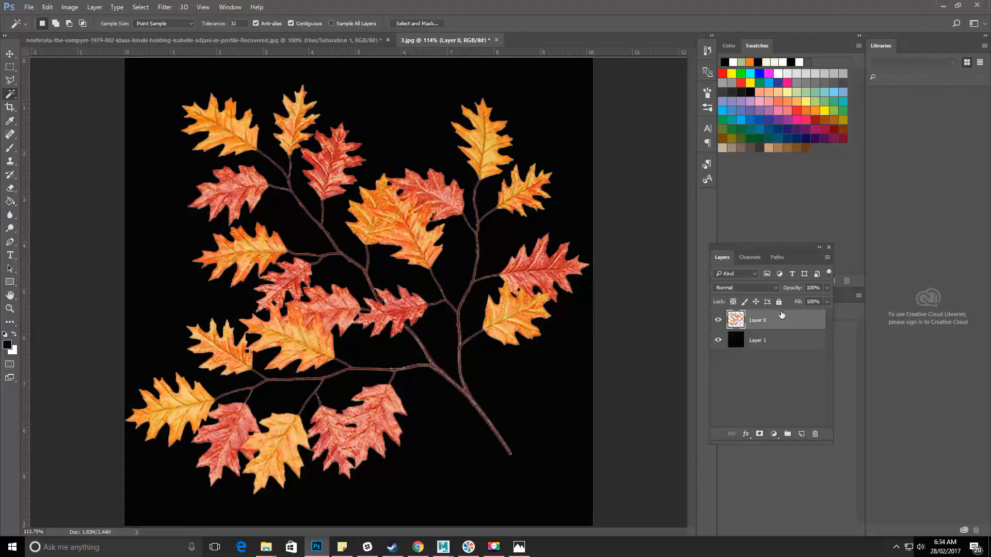
{"action": "left_click", "coordinate": [69, 7]}
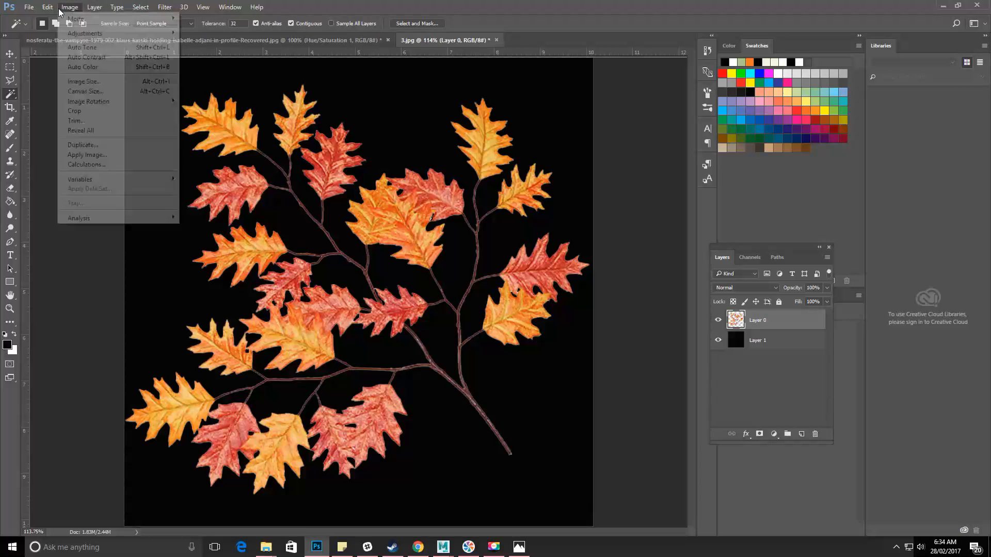
{"action": "mouse_move", "coordinate": [78, 37]}
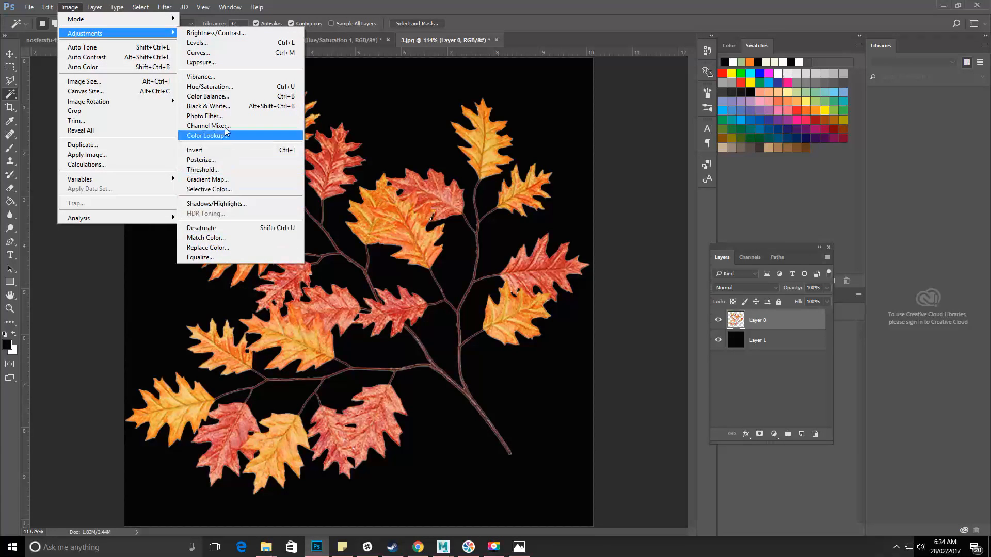
{"action": "left_click", "coordinate": [225, 90]}
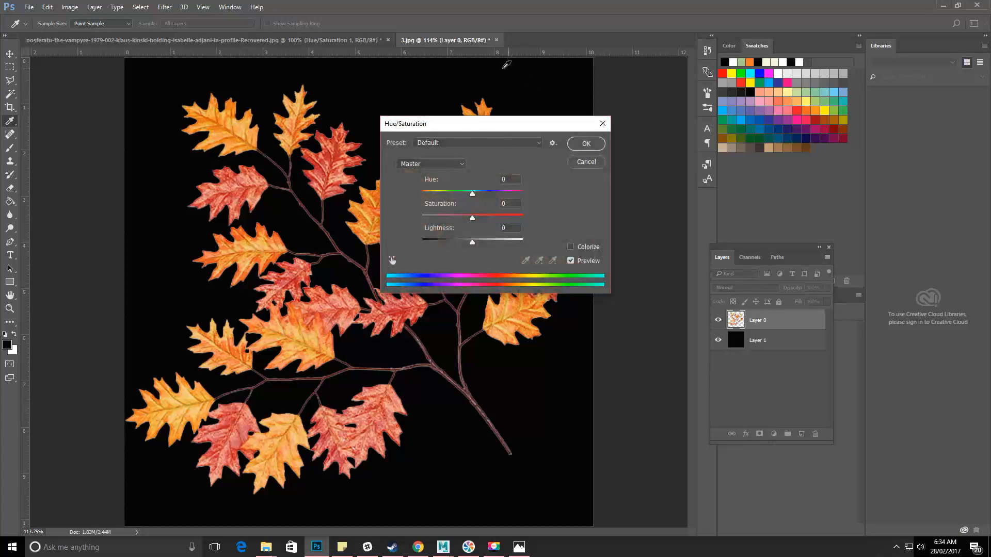
{"action": "left_click_drag", "start_coordinate": [471, 129], "coordinate": [679, 145]}
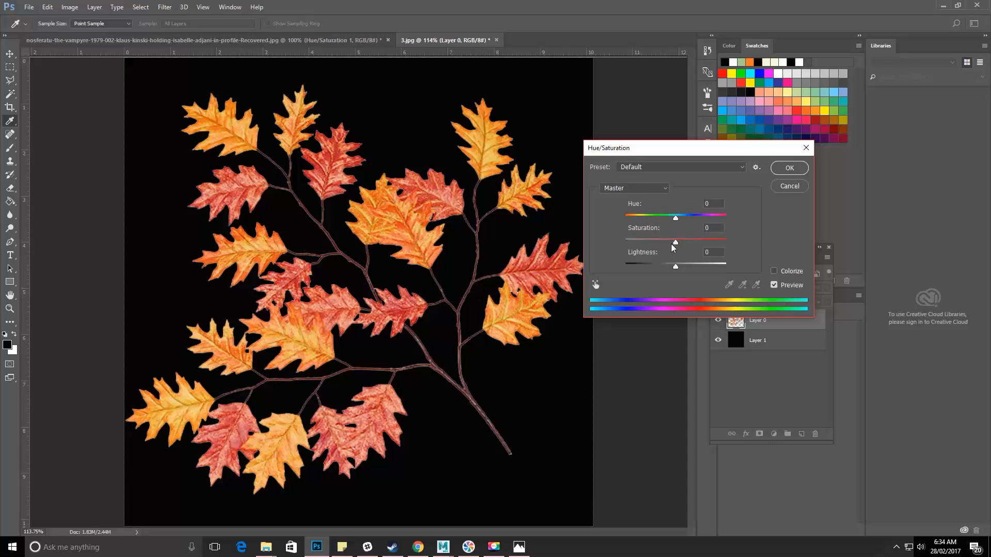
{"action": "left_click_drag", "start_coordinate": [675, 243], "coordinate": [701, 246]}
{"action": "left_click", "coordinate": [785, 187]}
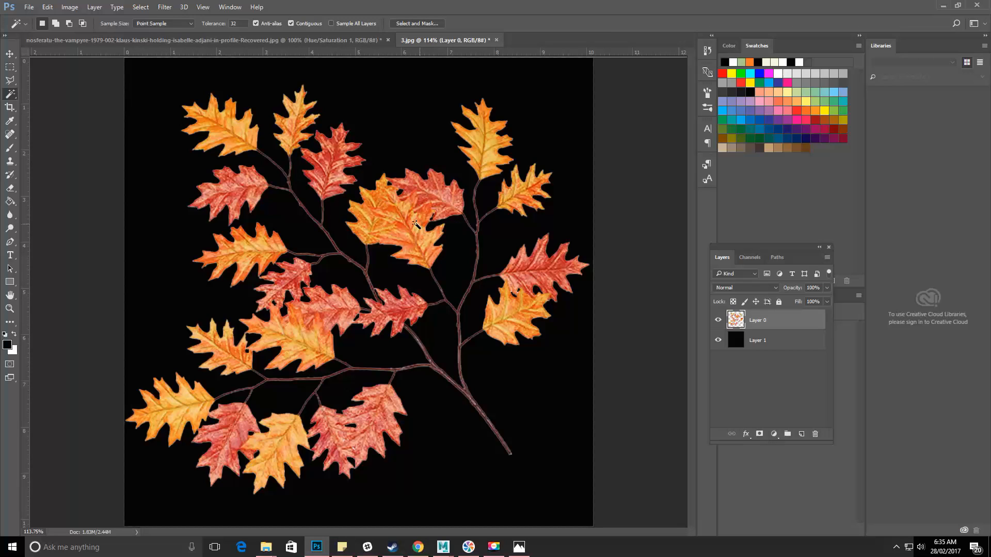
Clear the leftover selection and raise the saturation of Layer 0 to +51 with a Hue/Saturation adjustment
{"action": "left_click", "coordinate": [10, 67]}
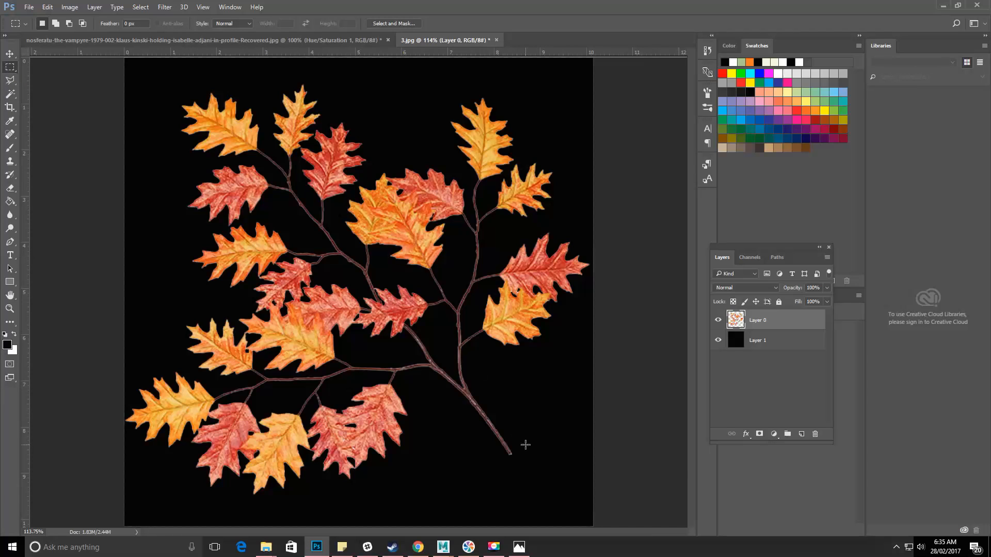
{"action": "left_click_drag", "start_coordinate": [160, 147], "coordinate": [283, 284]}
{"action": "left_click", "coordinate": [70, 8]}
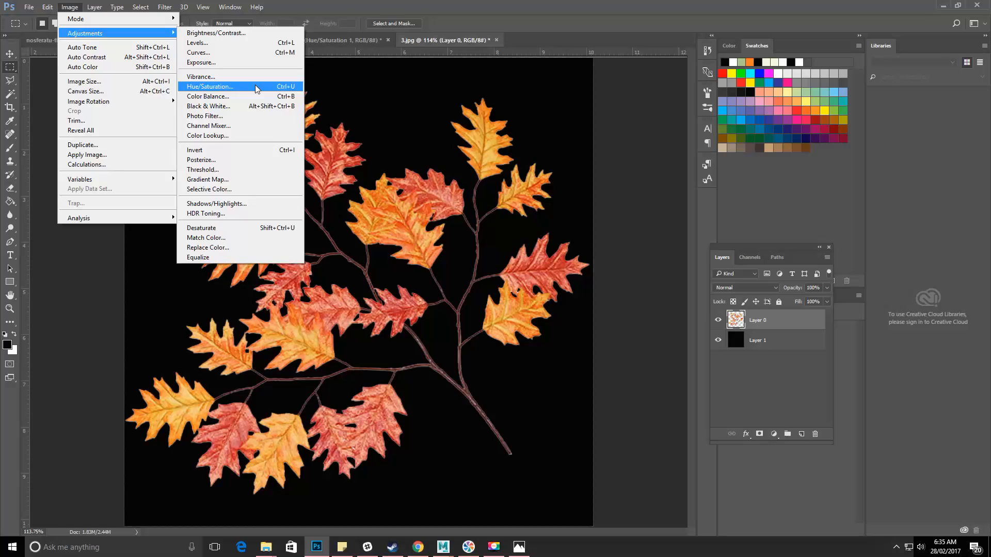
{"action": "left_click", "coordinate": [257, 89]}
{"action": "left_click", "coordinate": [679, 242]}
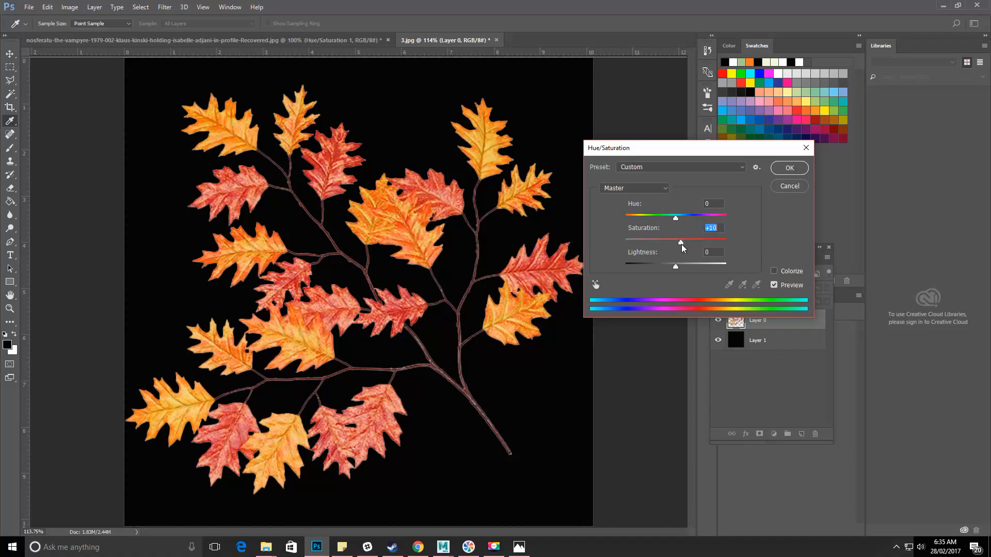
{"action": "left_click_drag", "start_coordinate": [693, 246], "coordinate": [684, 248]}
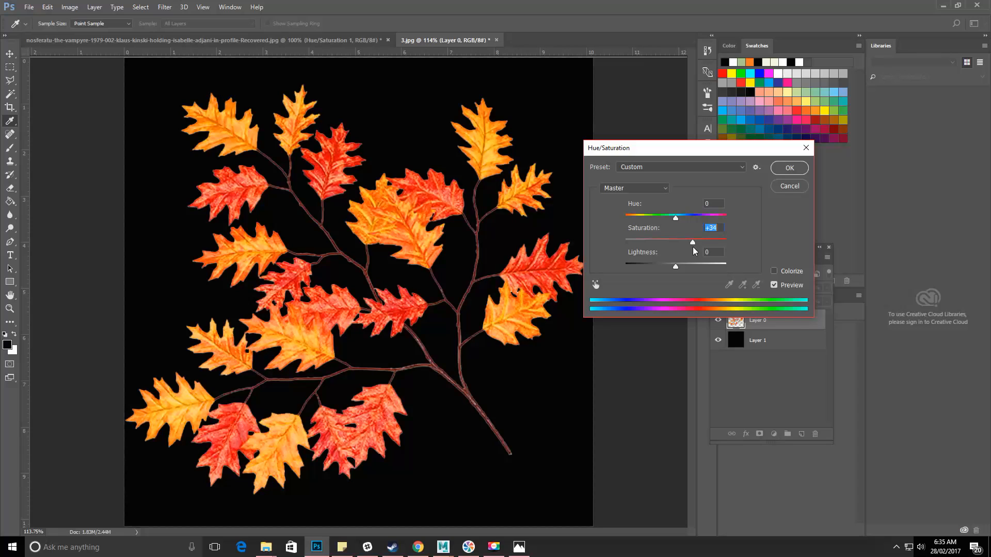
{"action": "left_click_drag", "start_coordinate": [693, 248], "coordinate": [714, 245]}
Try shifting the leaves' hue to -97, discard the hue shift, and apply only the saturation increase
{"action": "left_click", "coordinate": [673, 218]}
{"action": "left_click_drag", "start_coordinate": [675, 221], "coordinate": [641, 243]}
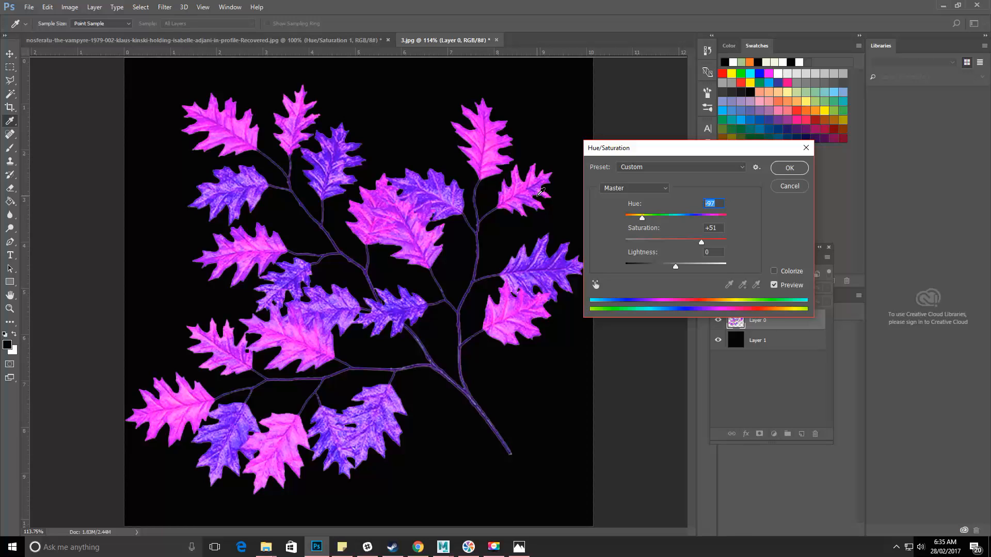
{"action": "key", "text": "Escape"}
{"action": "key", "text": "m"}
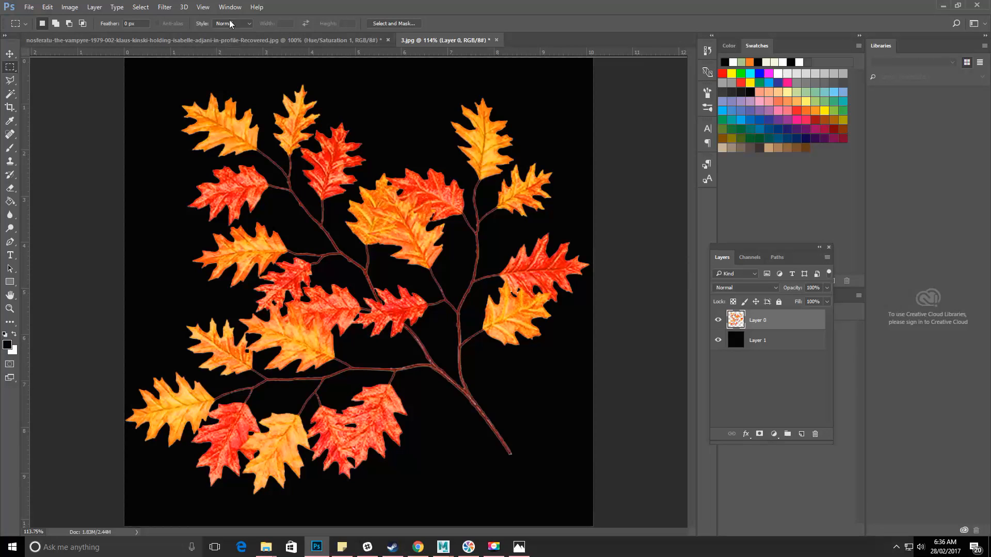
Open the Smart Blur filter for Layer 0 and magnify its preview to 200% on the overlapping red leaves
{"action": "left_click", "coordinate": [93, 7]}
{"action": "mouse_move", "coordinate": [116, 5]}
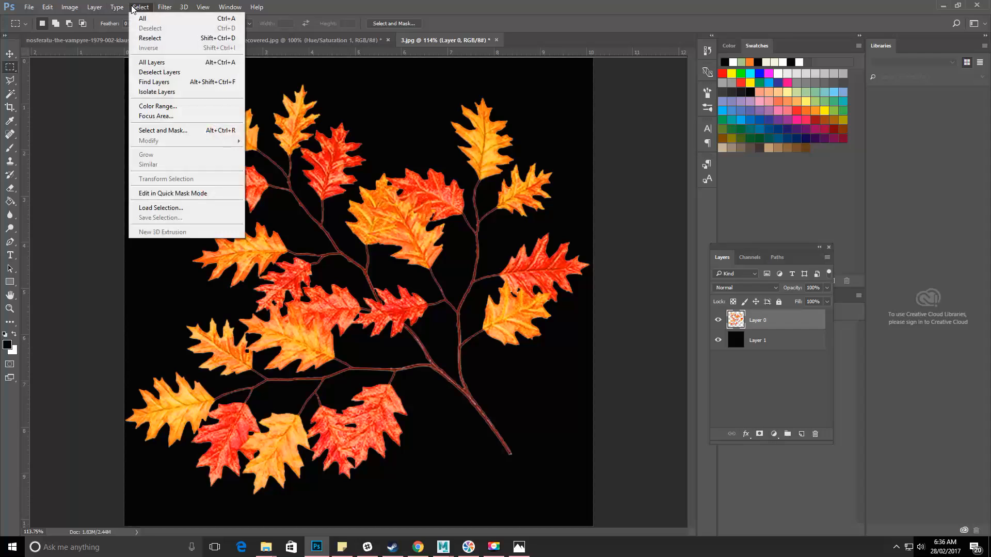
{"action": "mouse_move", "coordinate": [164, 7]}
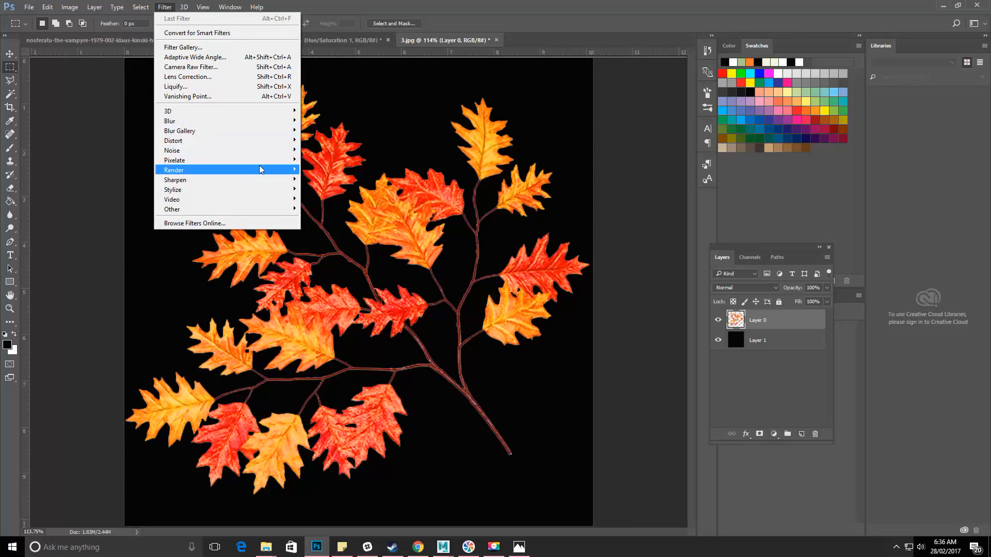
{"action": "mouse_move", "coordinate": [250, 120]}
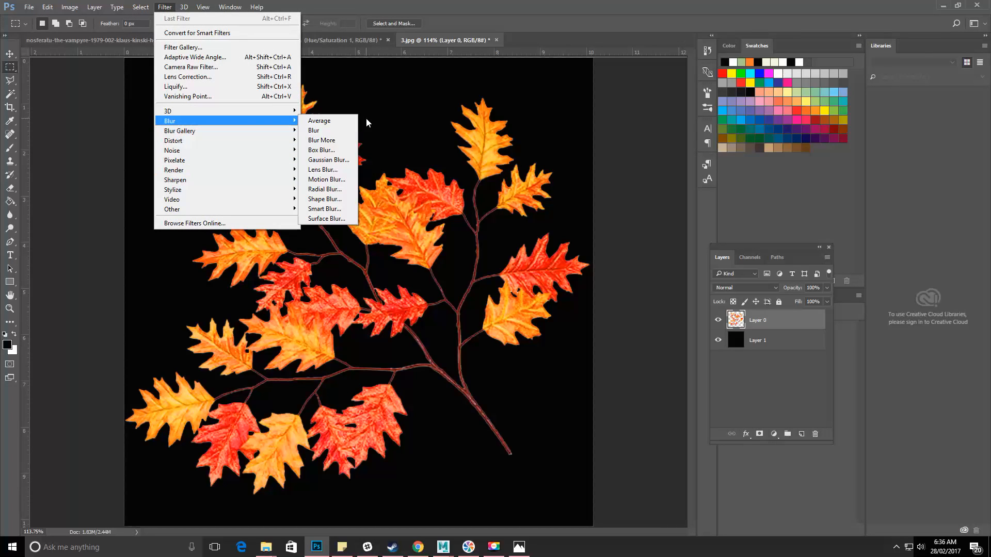
{"action": "left_click", "coordinate": [345, 210]}
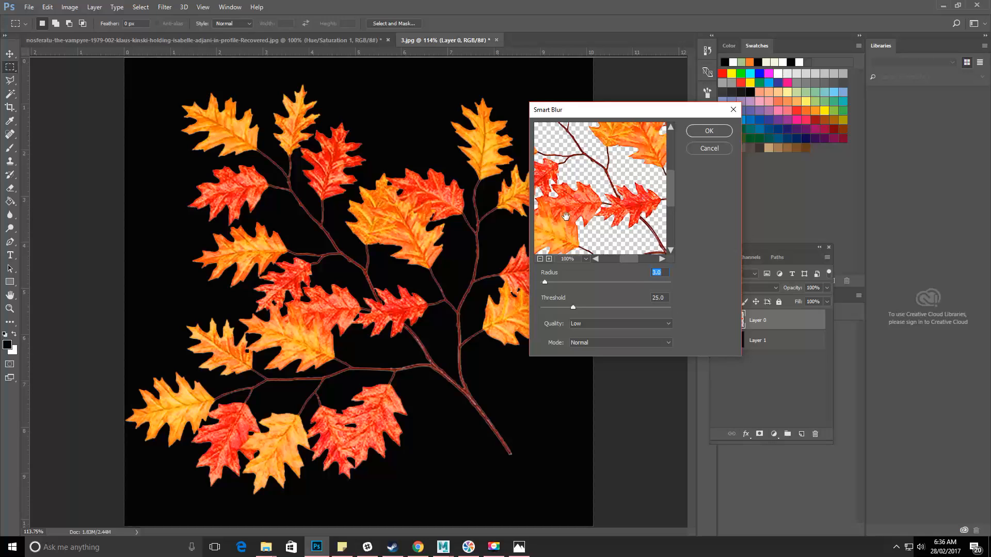
{"action": "left_click", "coordinate": [550, 259]}
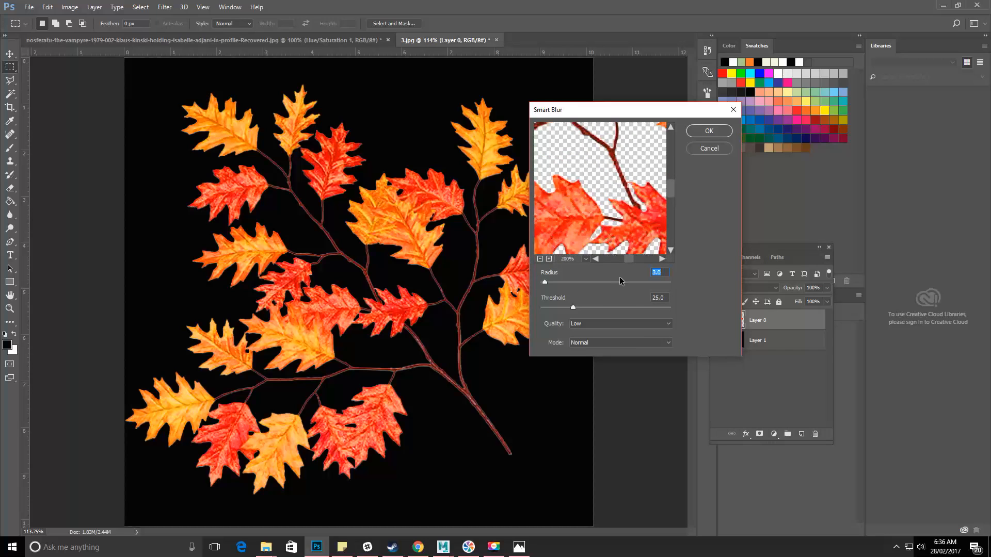
{"action": "left_click_drag", "start_coordinate": [632, 261], "coordinate": [626, 262]}
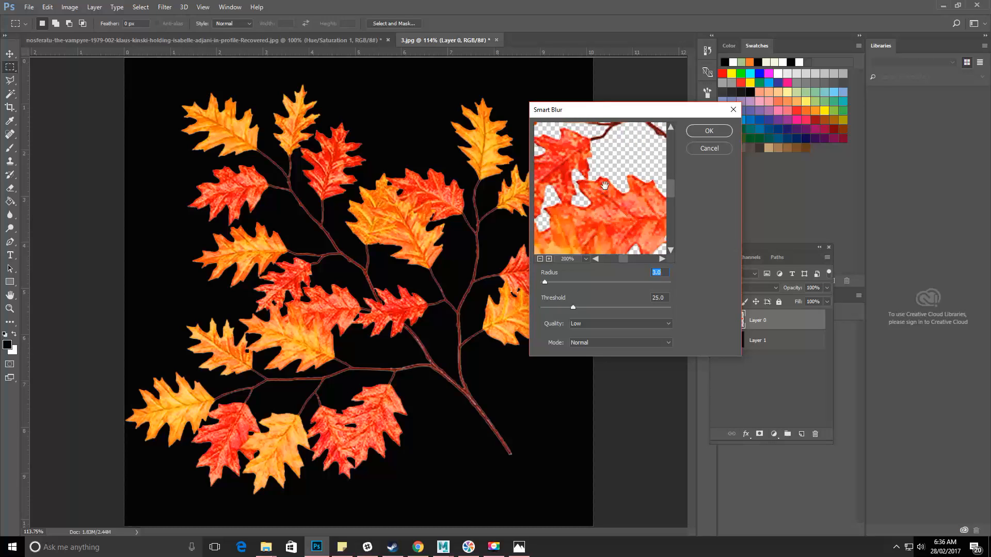
Apply Smart Blur to the branch with radius 9.7, threshold 39.8, High quality and Normal mode
{"action": "left_click_drag", "start_coordinate": [543, 282], "coordinate": [556, 283]}
{"action": "left_click", "coordinate": [586, 320]}
{"action": "left_click", "coordinate": [584, 349]}
{"action": "left_click", "coordinate": [592, 342]}
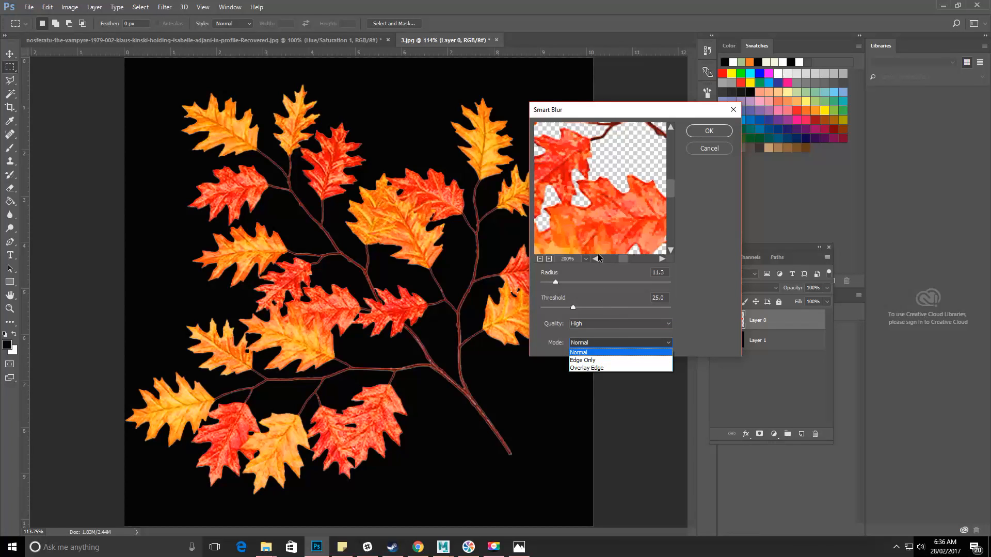
{"action": "left_click", "coordinate": [556, 286]}
{"action": "left_click_drag", "start_coordinate": [573, 307], "coordinate": [555, 283]}
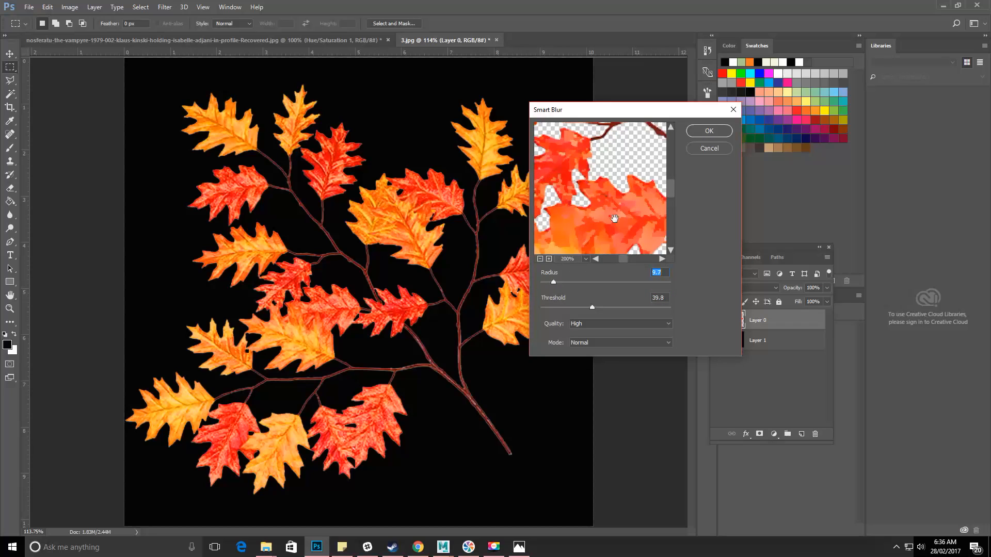
{"action": "left_click", "coordinate": [705, 133]}
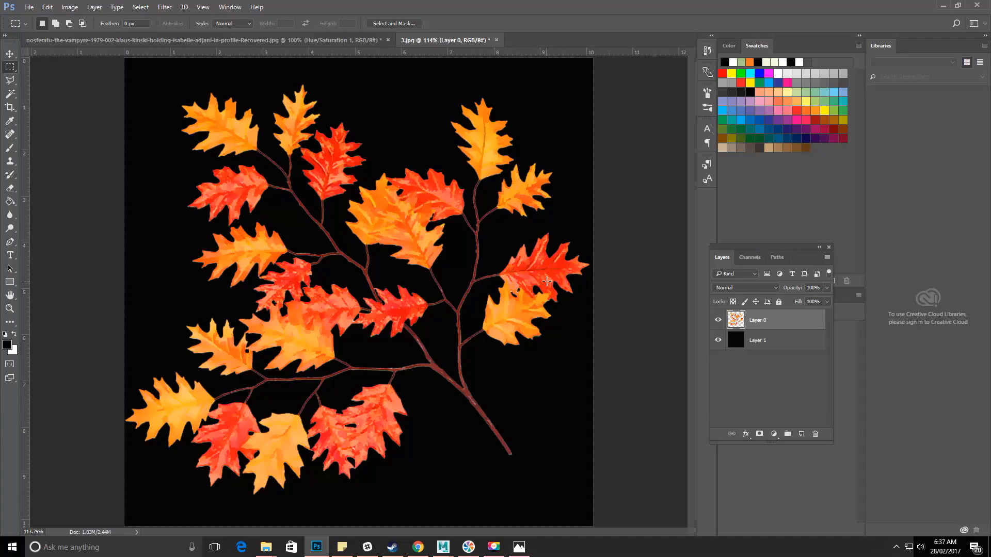
Delete the black background layer, Layer 1
{"action": "left_click", "coordinate": [488, 552]}
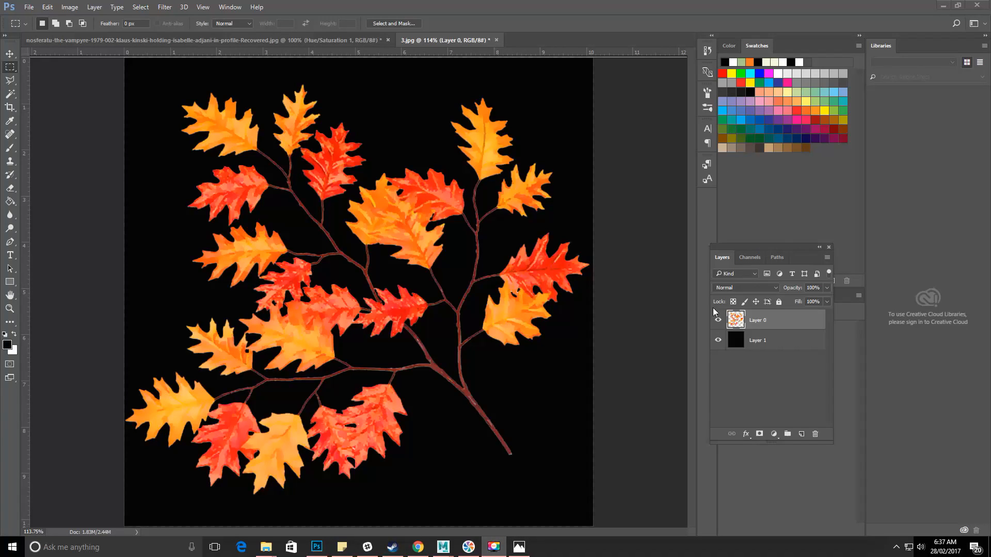
{"action": "left_click", "coordinate": [762, 341]}
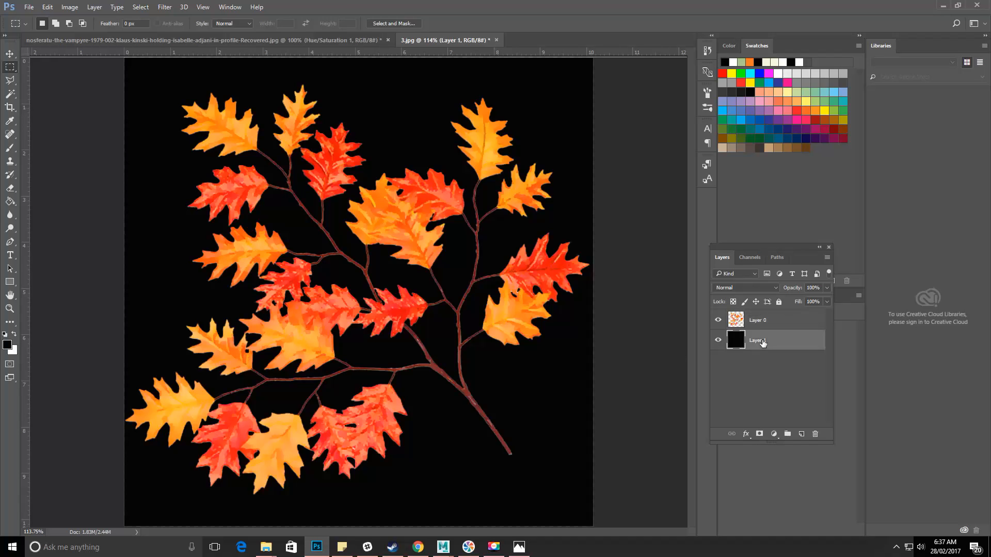
{"action": "left_click", "coordinate": [816, 434]}
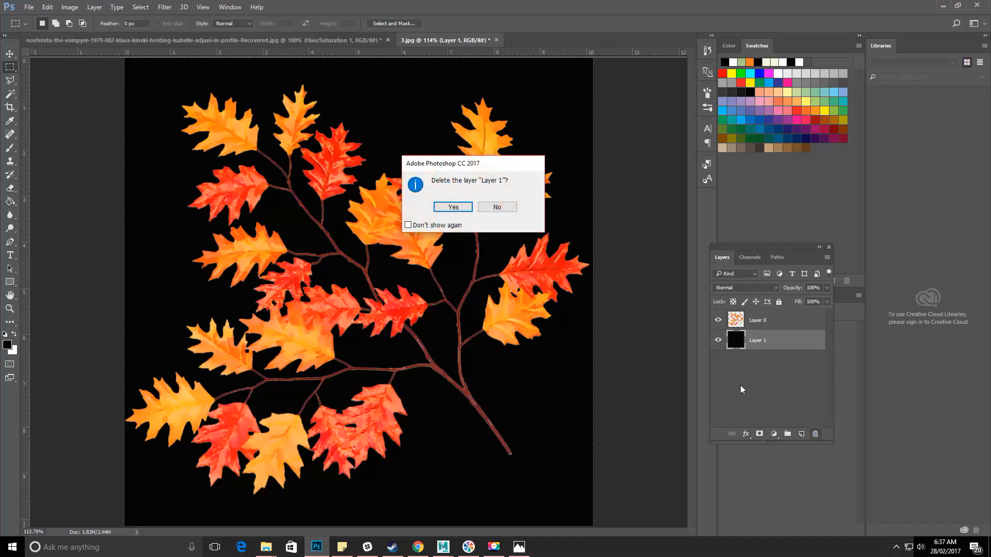
{"action": "left_click", "coordinate": [450, 207]}
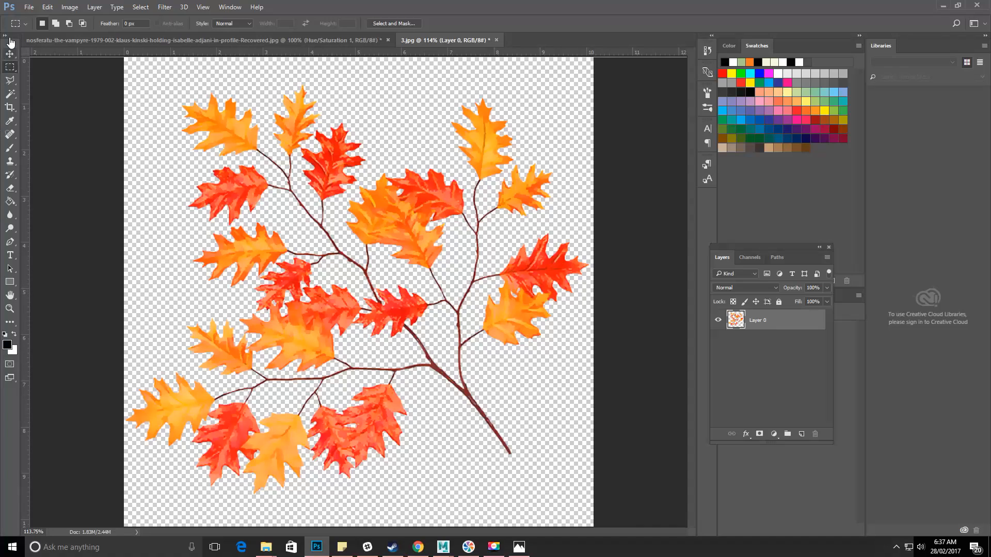
Save a PNG copy of the branch as "maple branch v2" in the sourceimages folder, accepting the PNG options
{"action": "left_click", "coordinate": [29, 8]}
{"action": "left_click", "coordinate": [126, 122]}
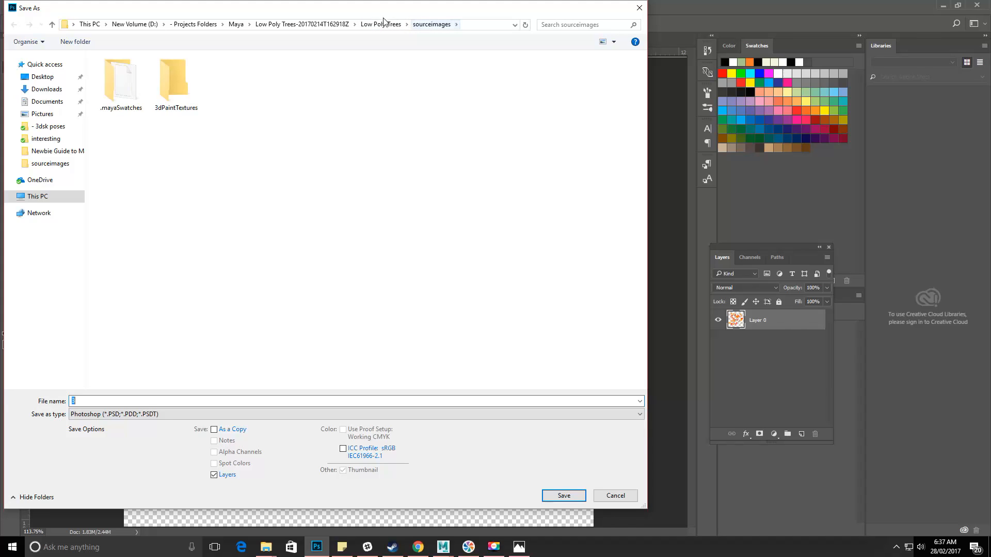
{"action": "left_click", "coordinate": [123, 414]}
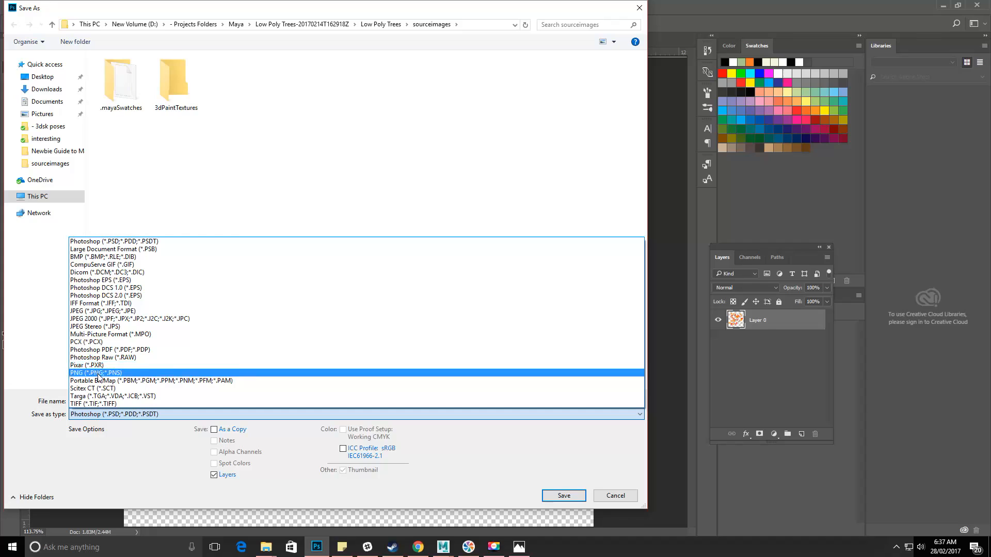
{"action": "left_click", "coordinate": [116, 373]}
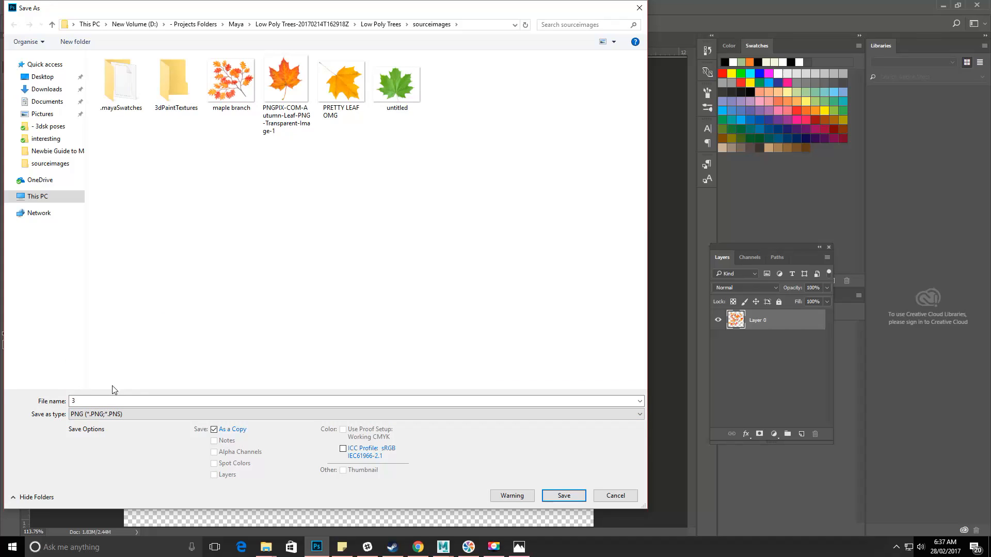
{"action": "left_click", "coordinate": [220, 90]}
{"action": "left_click", "coordinate": [130, 402]}
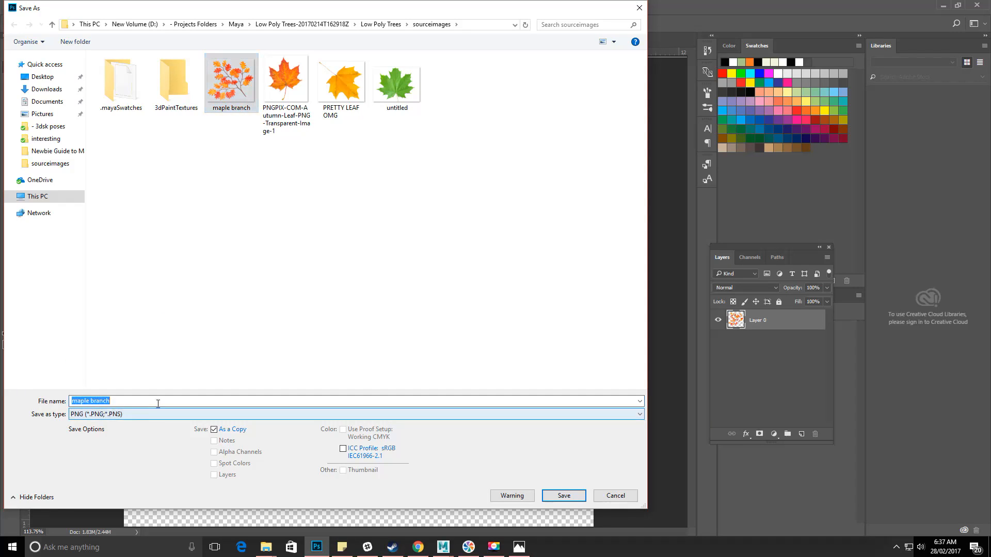
{"action": "left_click", "coordinate": [157, 404]}
{"action": "type", "text": "v2"}
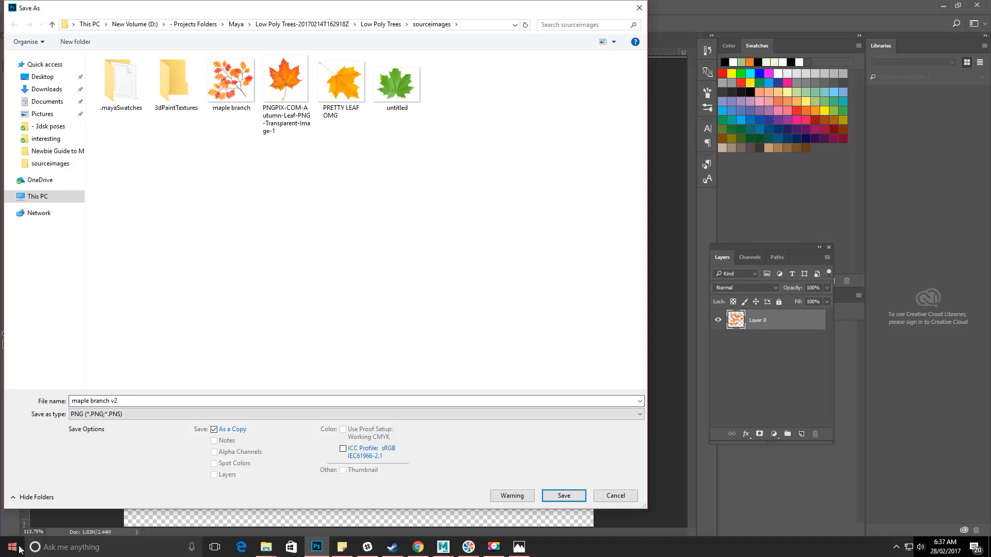
{"action": "left_click", "coordinate": [557, 496]}
{"action": "left_click", "coordinate": [530, 174]}
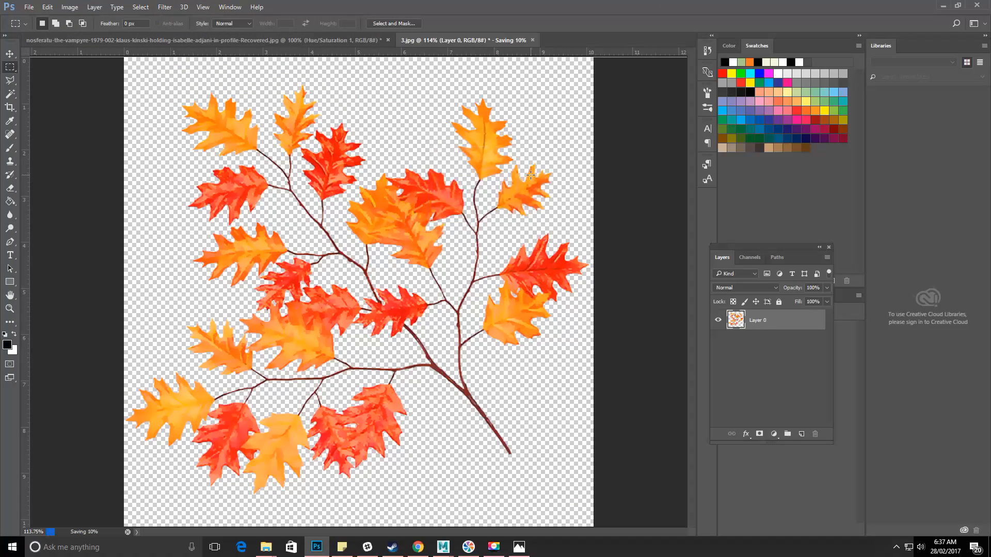